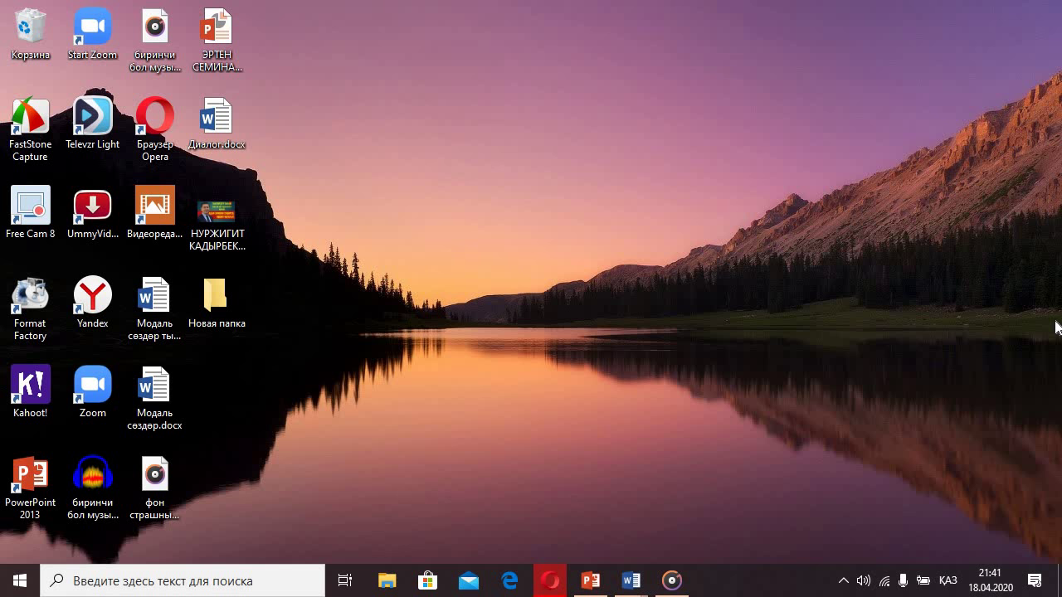
# - Refresh the desktop and bring Opera up on the edu.gov.kg competition article tab
pyautogui.rightClick(390, 145)
pyautogui.click(427, 194)
pyautogui.click(556, 574)
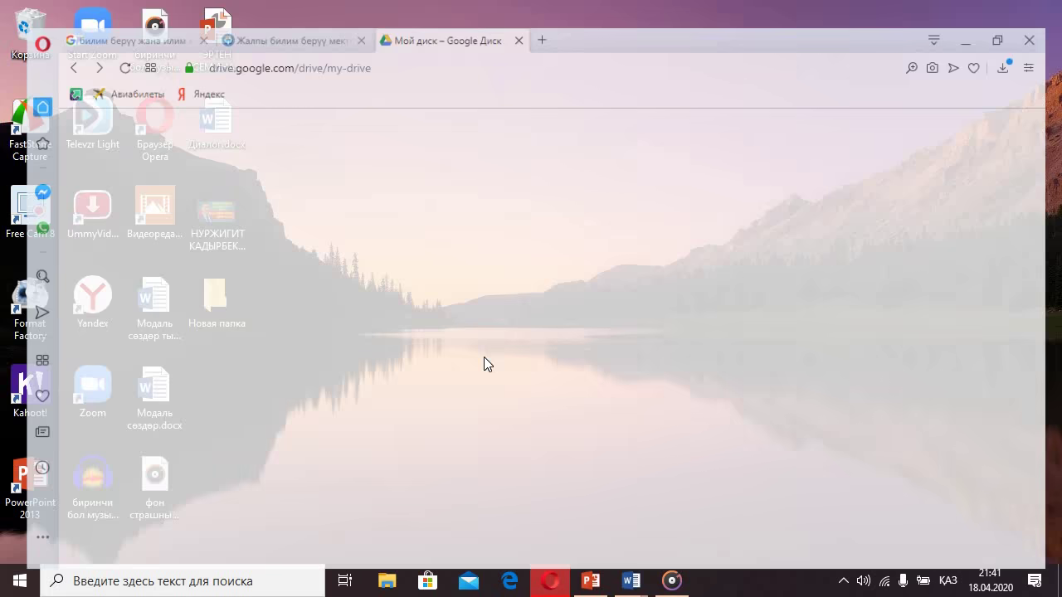
pyautogui.click(268, 15)
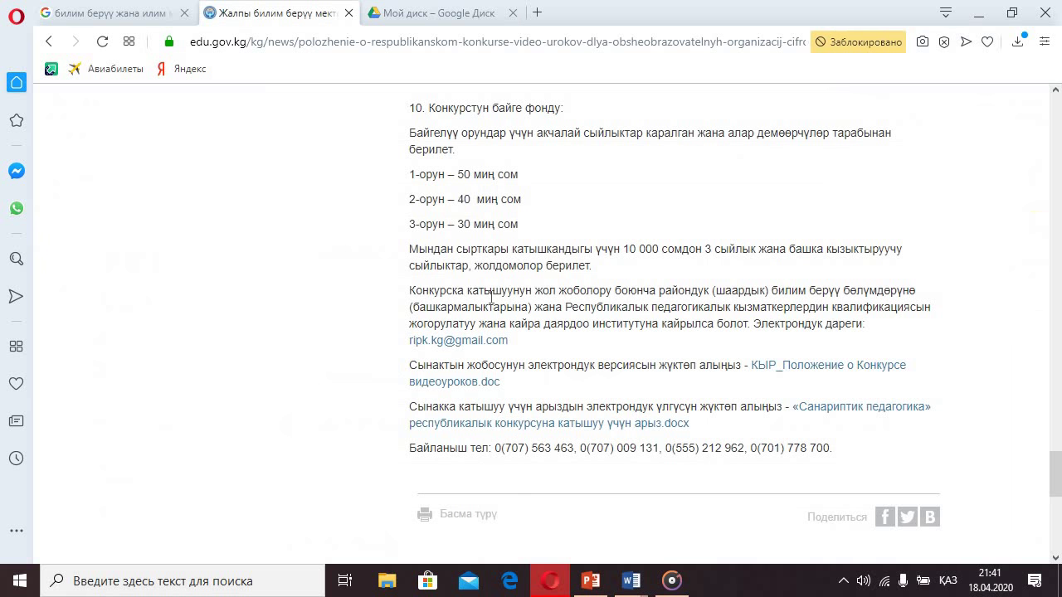
# - Scroll to the article top and highlight its heading and section 1, Жалпы жоболор
pyautogui.scroll(20, 477, 288)
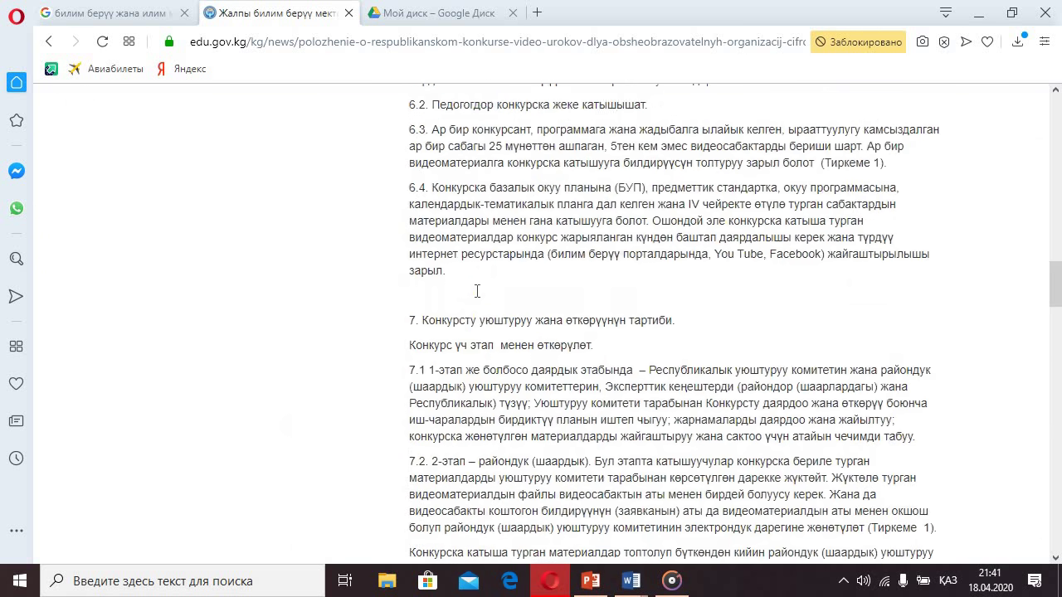
pyautogui.scroll(4, 477, 290)
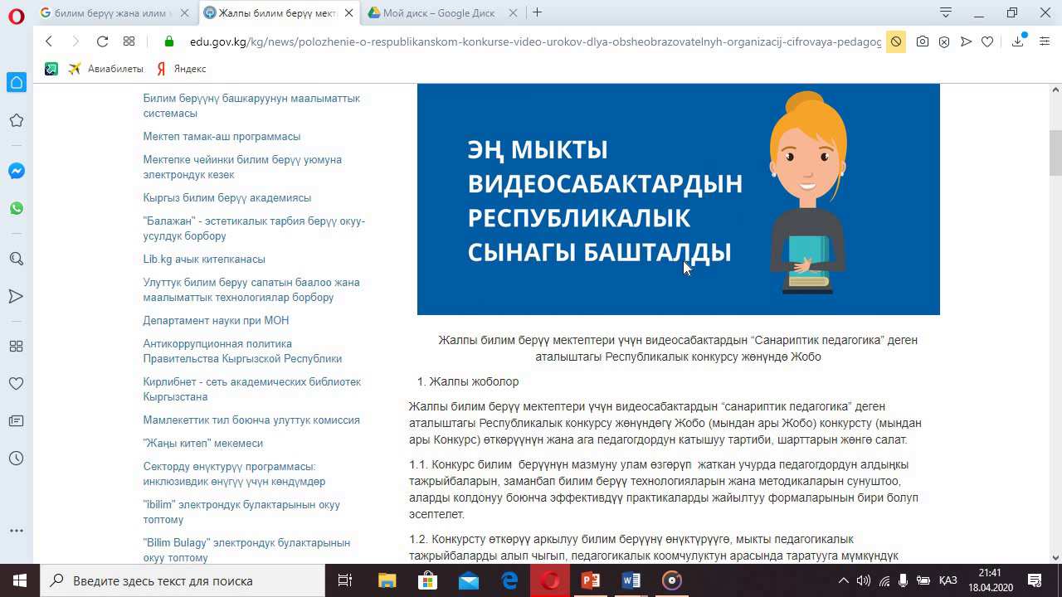
pyautogui.scroll(3, 683, 270)
pyautogui.scroll(1, 539, 172)
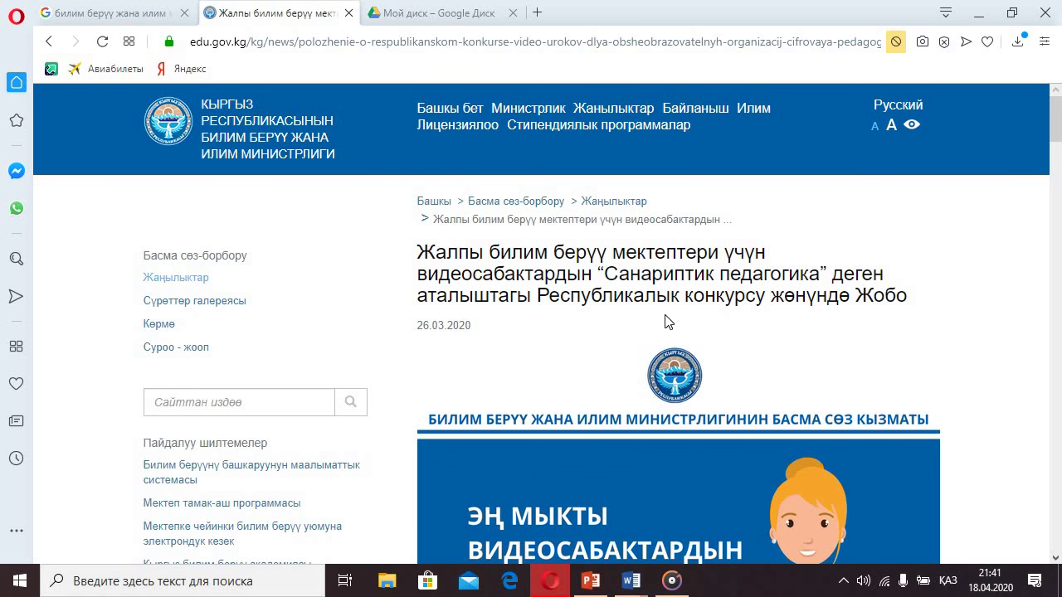
pyautogui.scroll(-1, 597, 330)
pyautogui.scroll(-4, 512, 314)
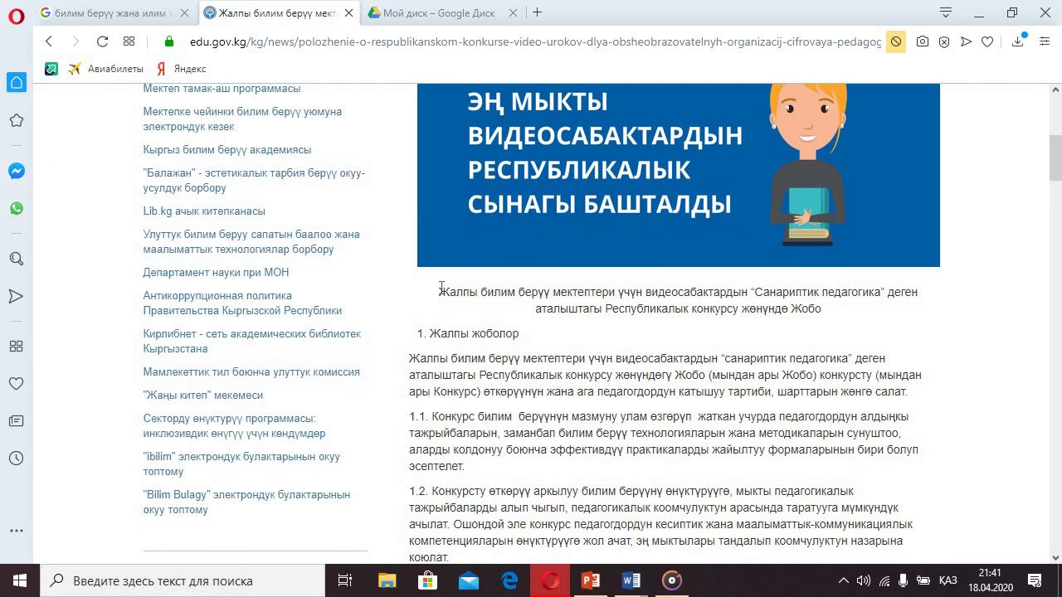
pyautogui.moveTo(441, 289); pyautogui.dragTo(851, 317)
pyautogui.click(830, 322)
pyautogui.moveTo(438, 292); pyautogui.dragTo(829, 329)
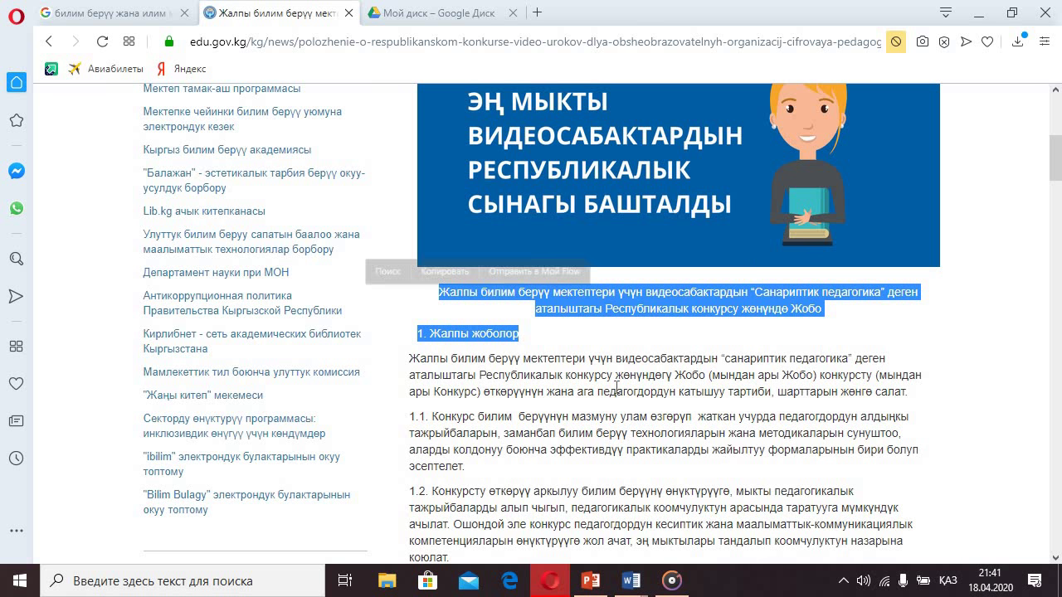
pyautogui.click(506, 389)
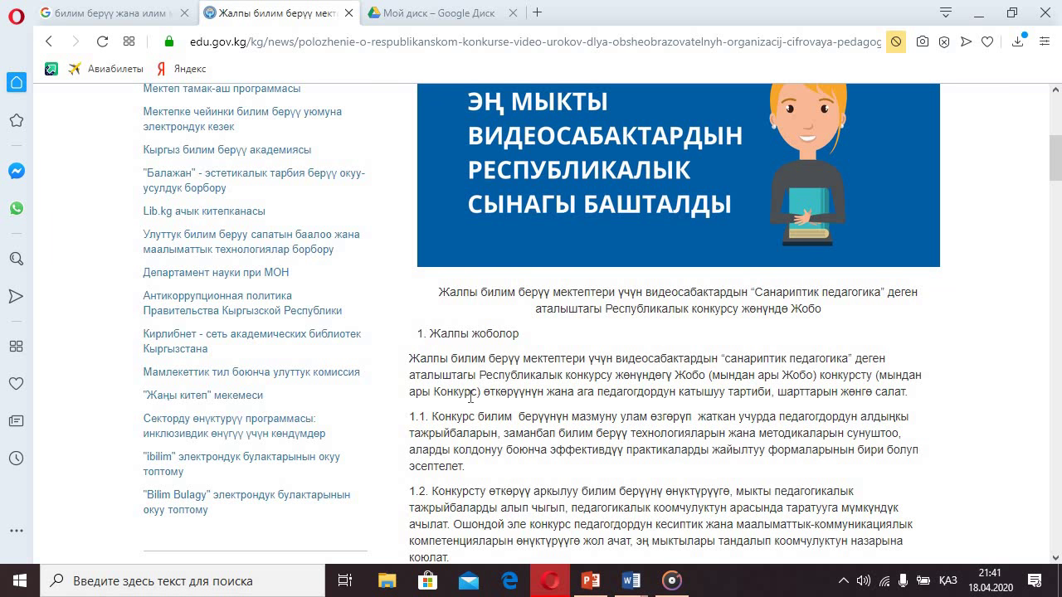
pyautogui.scroll(-3, 519, 398)
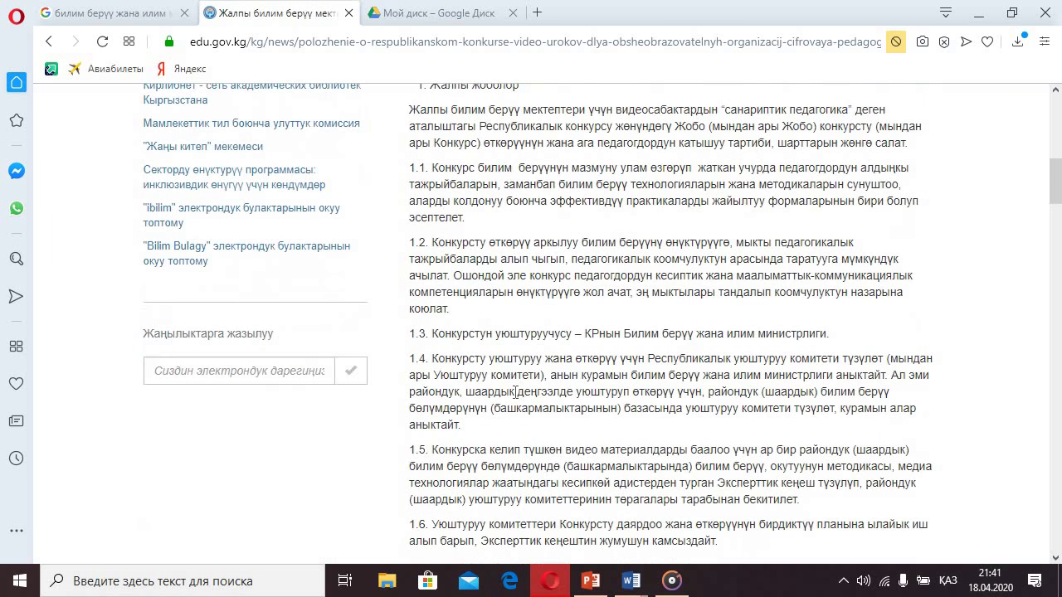
# - Scroll to section 7.5 and highlight the 2-этап date line, then the 3-этап line
pyautogui.scroll(-5, 514, 392)
pyautogui.scroll(-5, 571, 307)
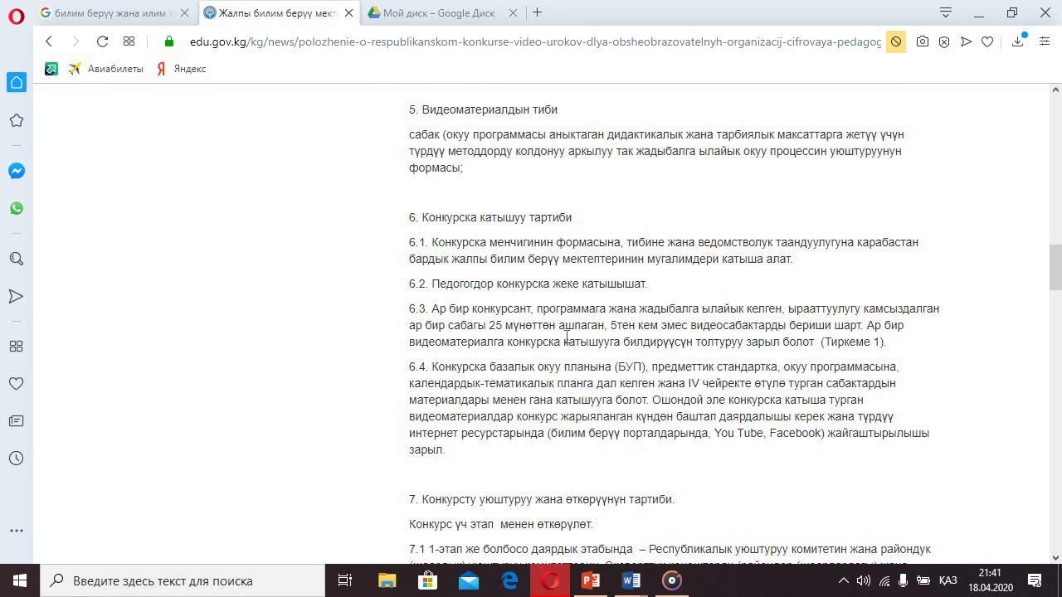
pyautogui.scroll(-4, 565, 331)
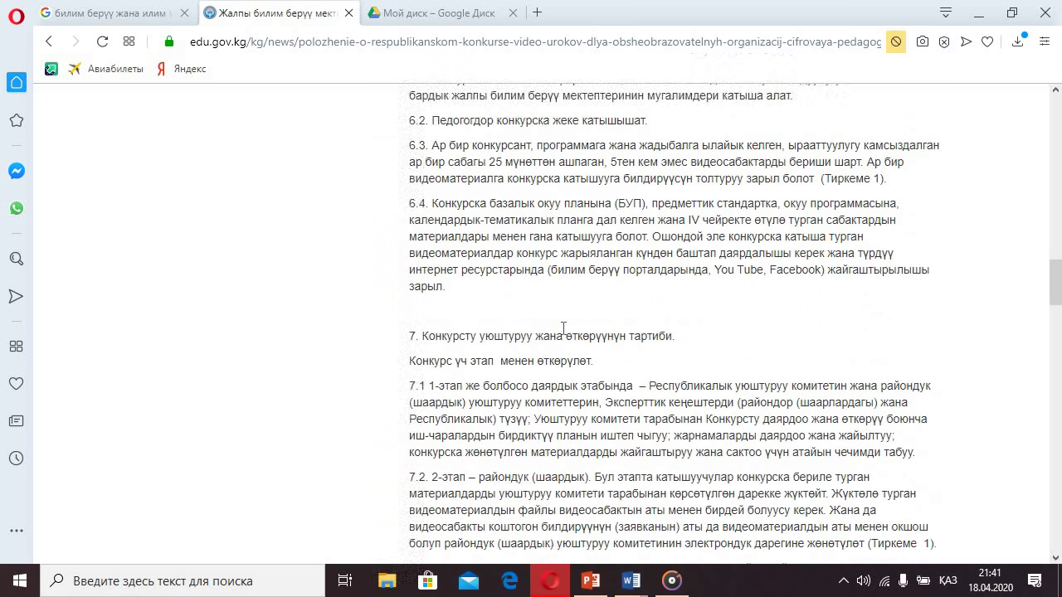
pyautogui.scroll(-4, 514, 341)
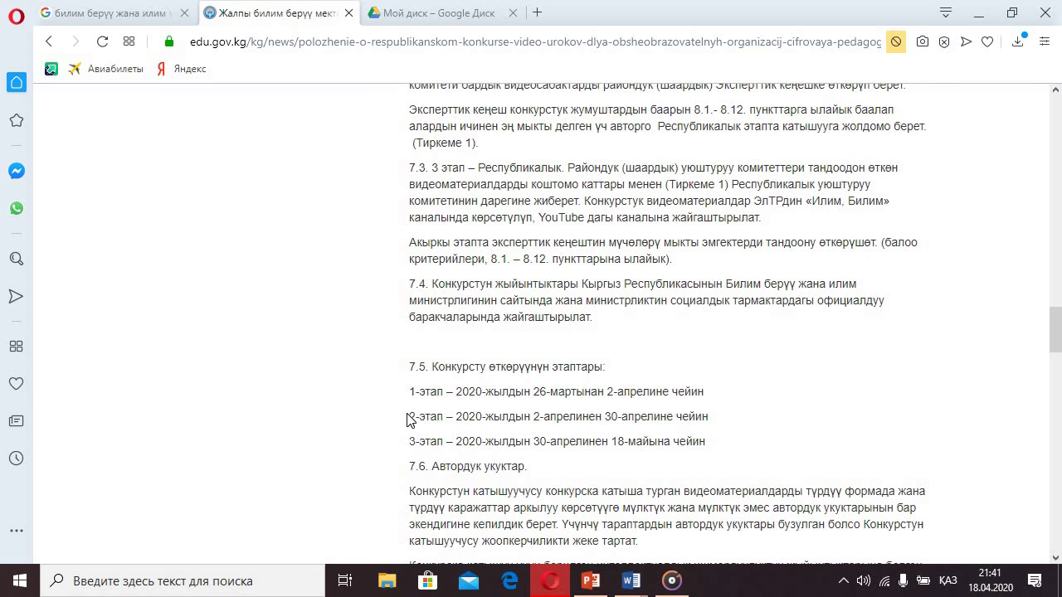
pyautogui.moveTo(408, 416); pyautogui.dragTo(721, 425)
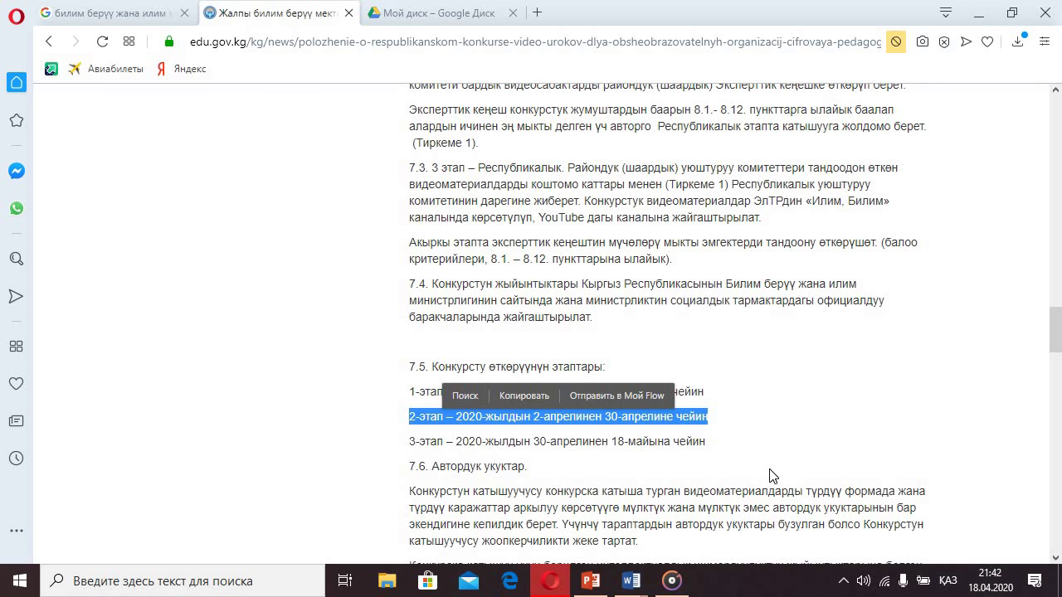
pyautogui.moveTo(706, 442); pyautogui.dragTo(408, 443)
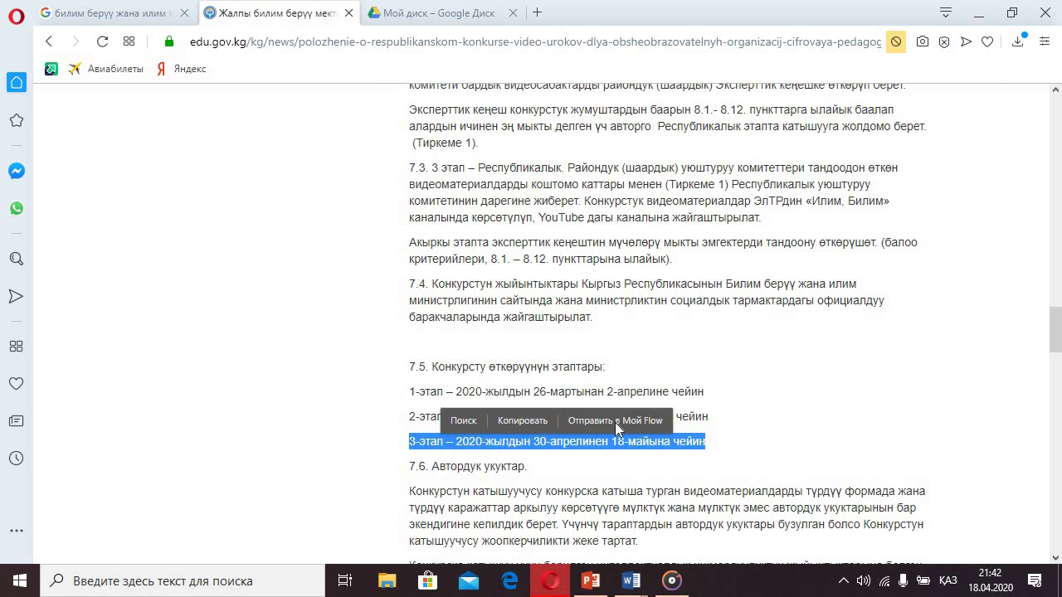
pyautogui.moveTo(712, 456); pyautogui.dragTo(408, 440)
# - Highlight the section 8 Баалоо критерийлери heading, then scroll down to section 9's video requirements
pyautogui.scroll(-8, 564, 438)
pyautogui.scroll(3, 564, 438)
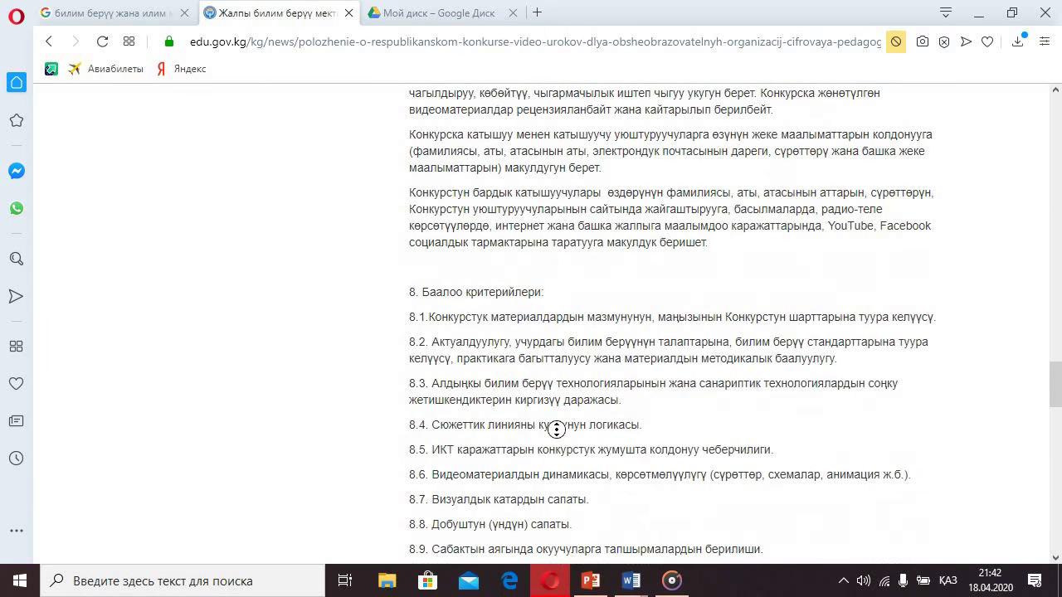
pyautogui.scroll(-6, 521, 409)
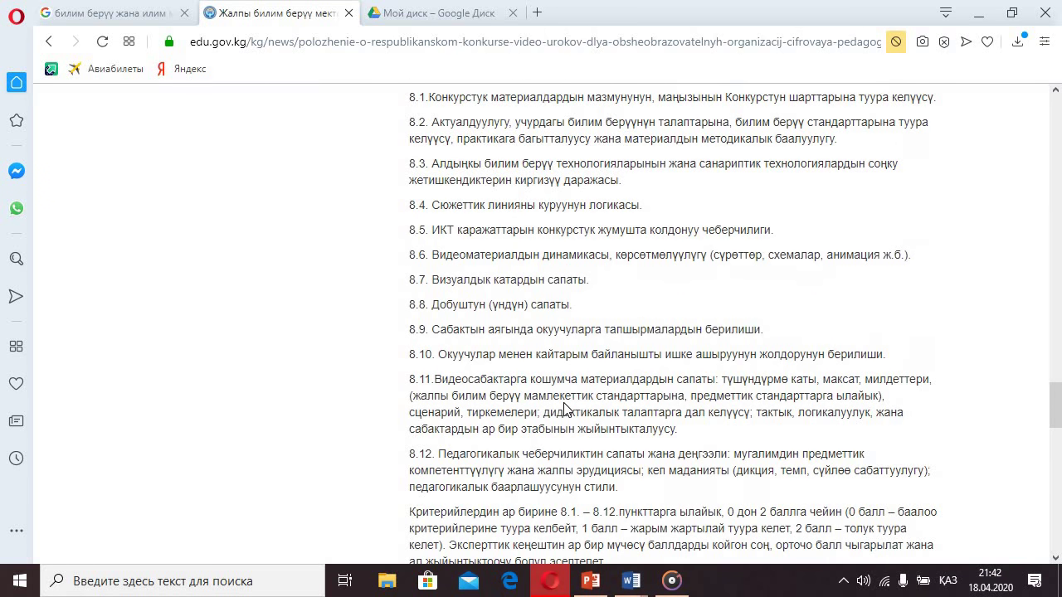
pyautogui.scroll(4, 450, 126)
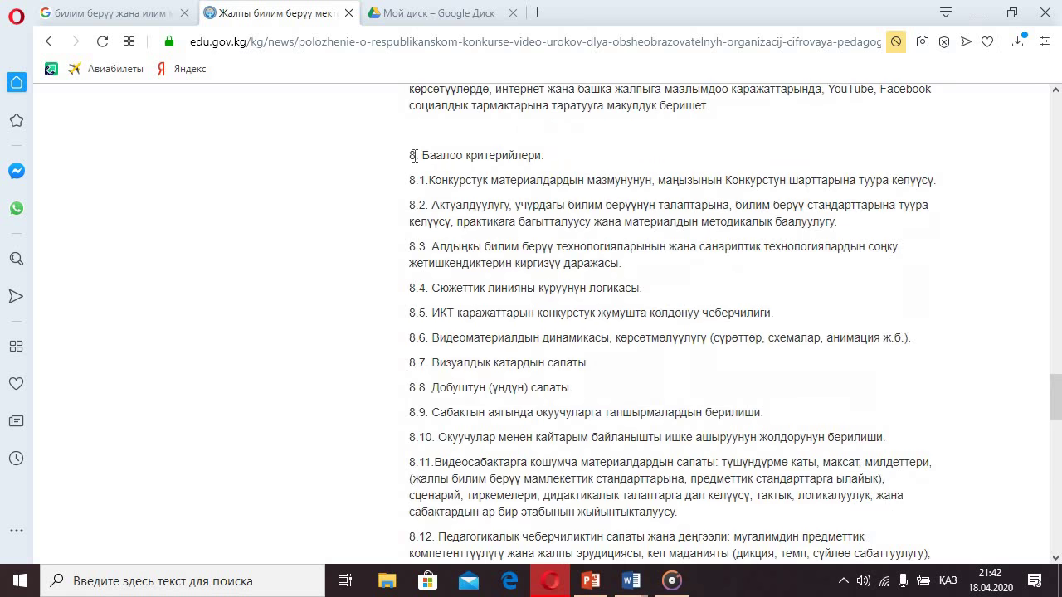
pyautogui.moveTo(411, 157); pyautogui.dragTo(567, 174)
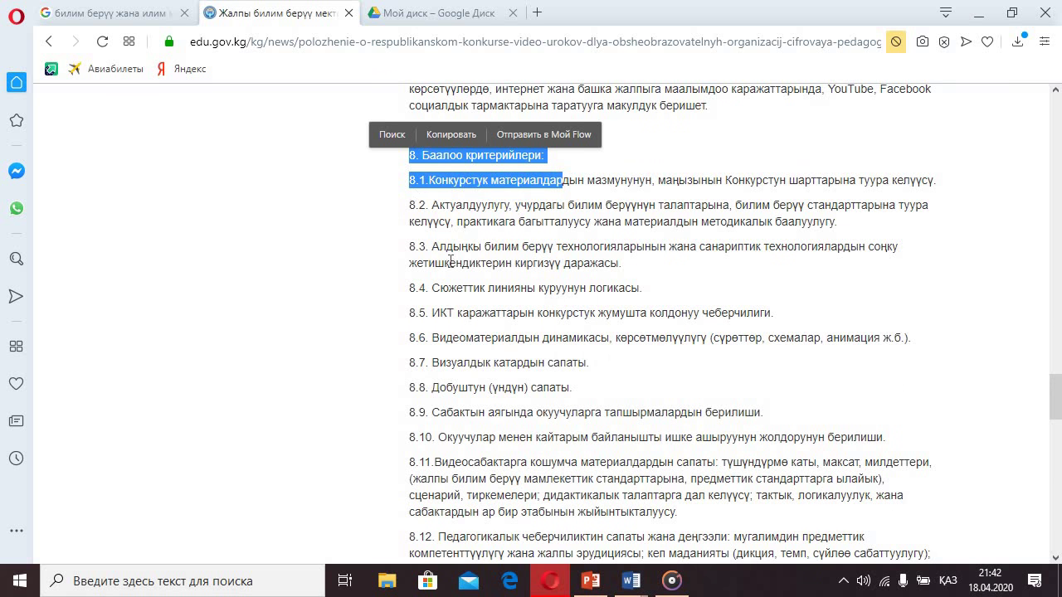
pyautogui.scroll(-2, 469, 299)
pyautogui.scroll(-1, 469, 299)
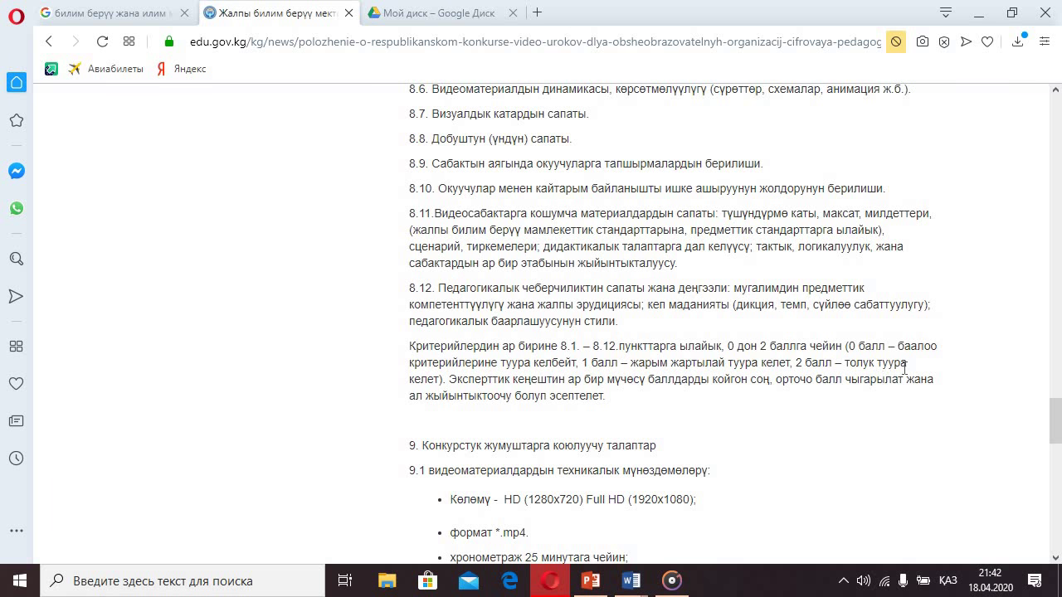
pyautogui.scroll(-2, 526, 395)
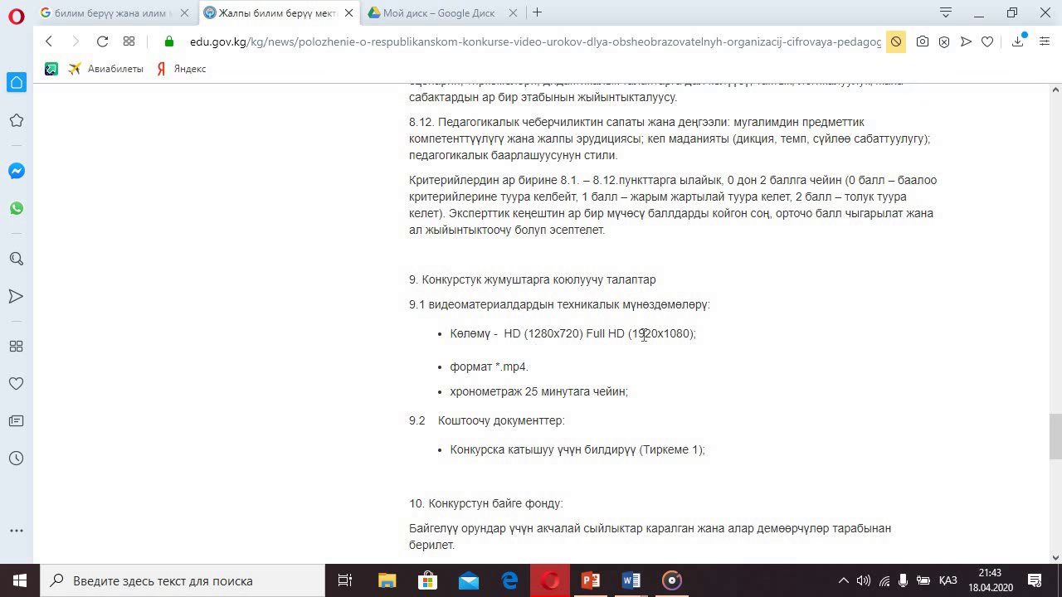
# - Highlight the 1920x1080 and 1280x720 resolutions, the .mp4 format and the 25-minute duration line
pyautogui.moveTo(629, 335); pyautogui.dragTo(702, 346)
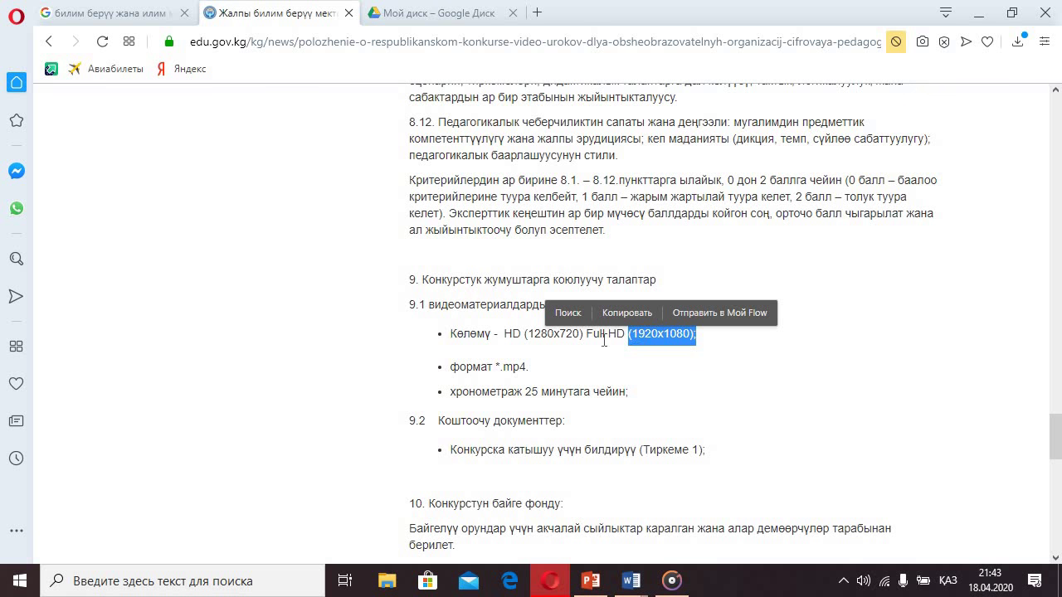
pyautogui.moveTo(585, 336); pyautogui.dragTo(525, 335)
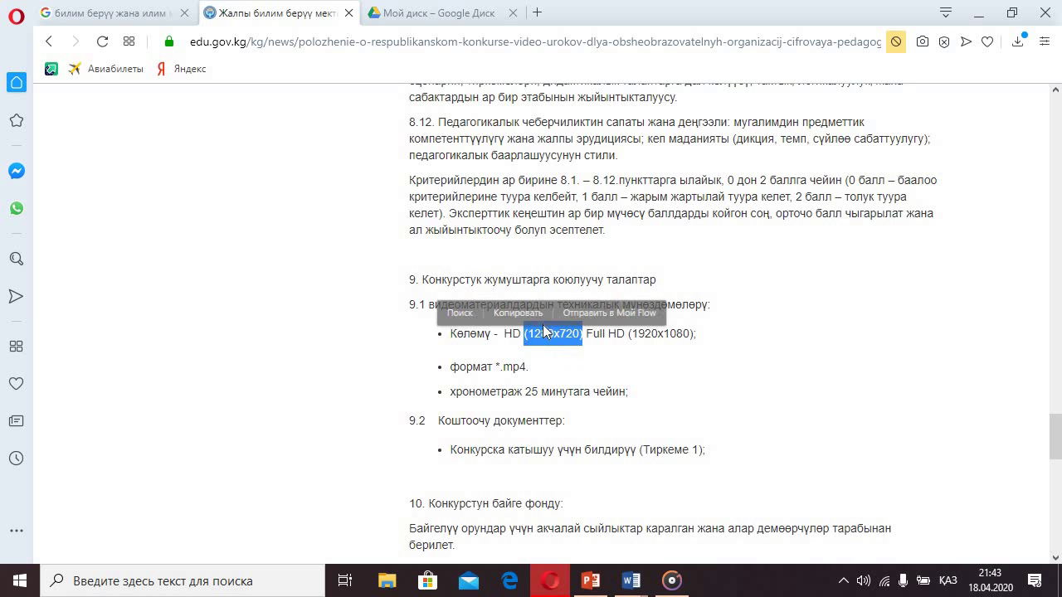
pyautogui.click(669, 337)
pyautogui.moveTo(628, 334); pyautogui.dragTo(701, 348)
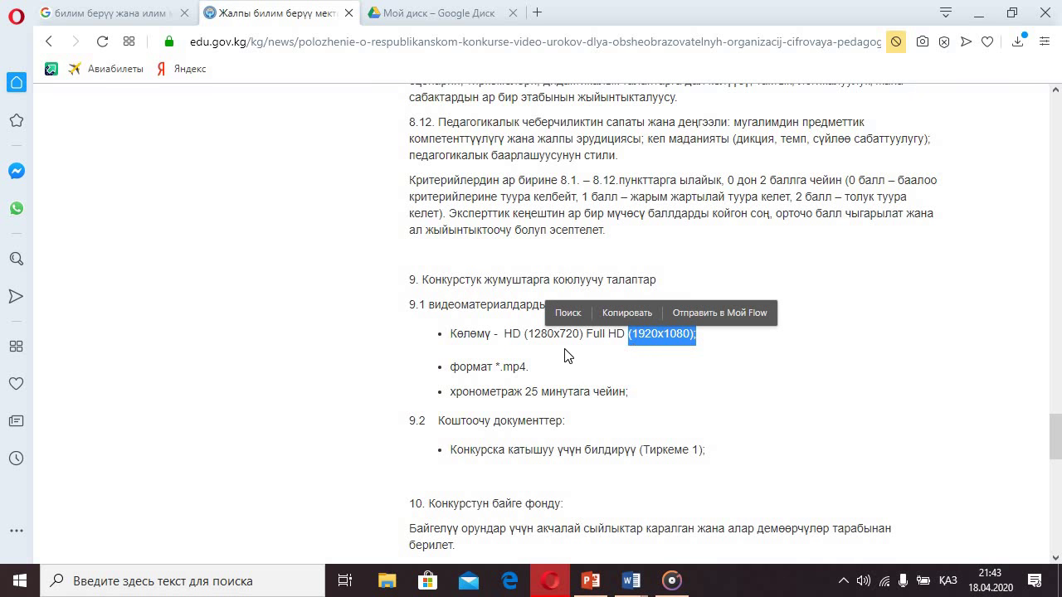
pyautogui.click(545, 376)
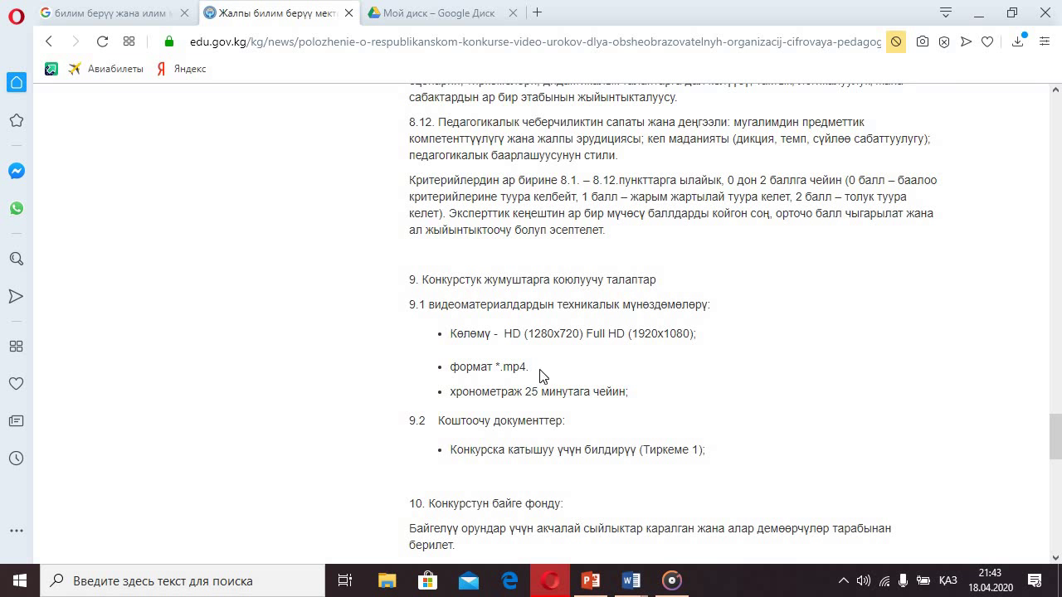
pyautogui.moveTo(504, 367); pyautogui.dragTo(531, 369)
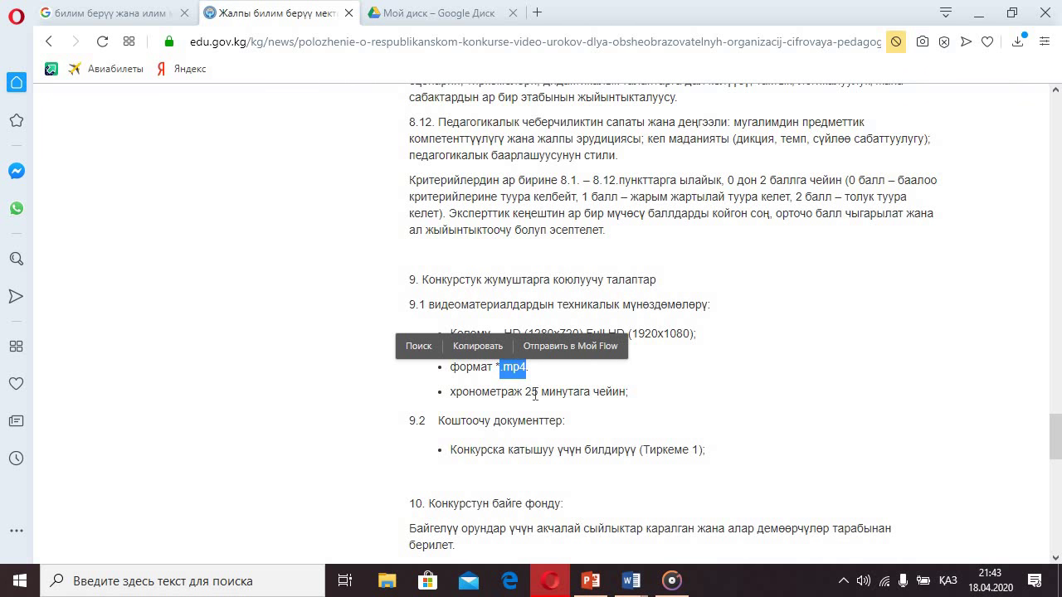
pyautogui.moveTo(637, 397); pyautogui.dragTo(446, 401)
pyautogui.click(648, 426)
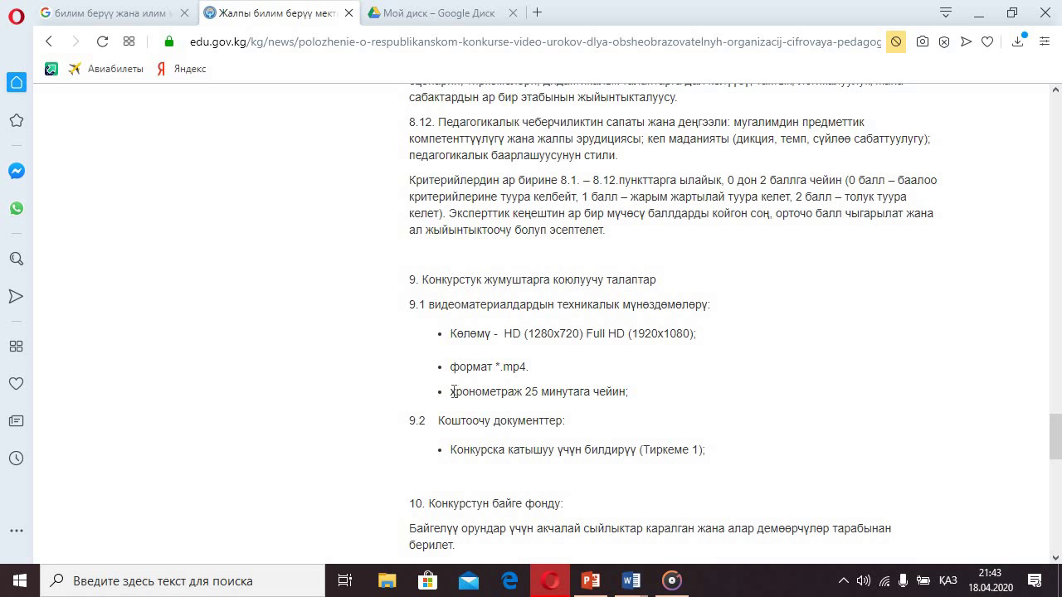
pyautogui.moveTo(452, 392); pyautogui.dragTo(630, 399)
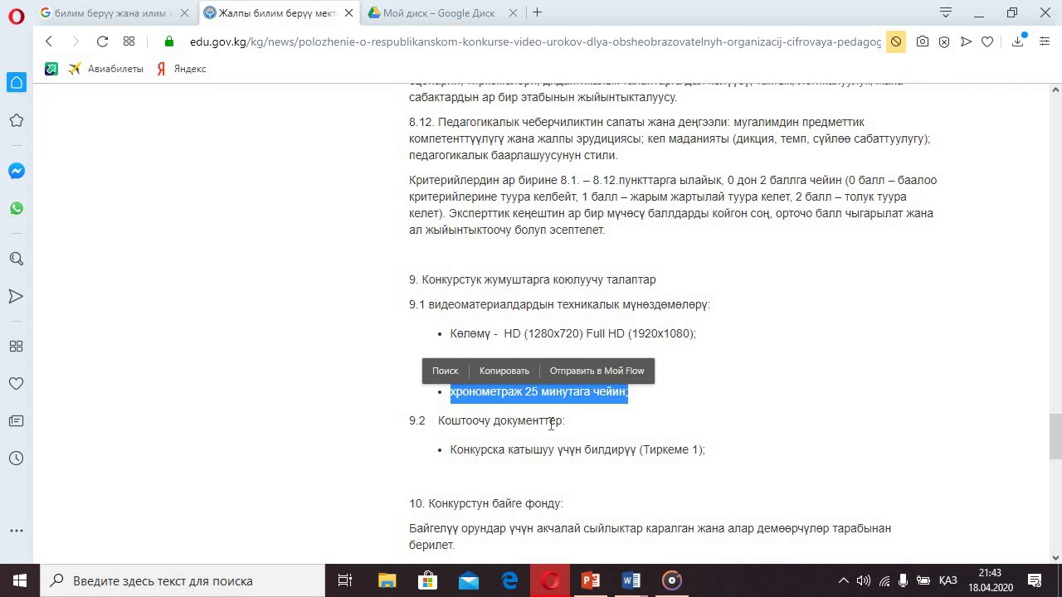
# - Copy the Тиркеме 1 application line and scroll down to the prize fund and download links
pyautogui.moveTo(453, 450); pyautogui.dragTo(712, 452)
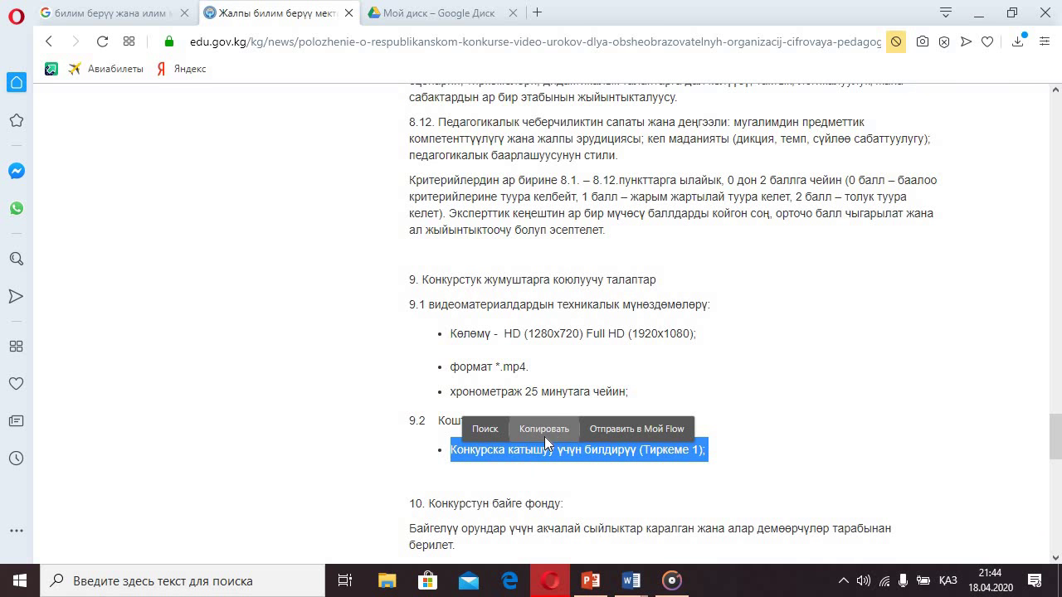
pyautogui.click(560, 428)
pyautogui.scroll(-5, 603, 369)
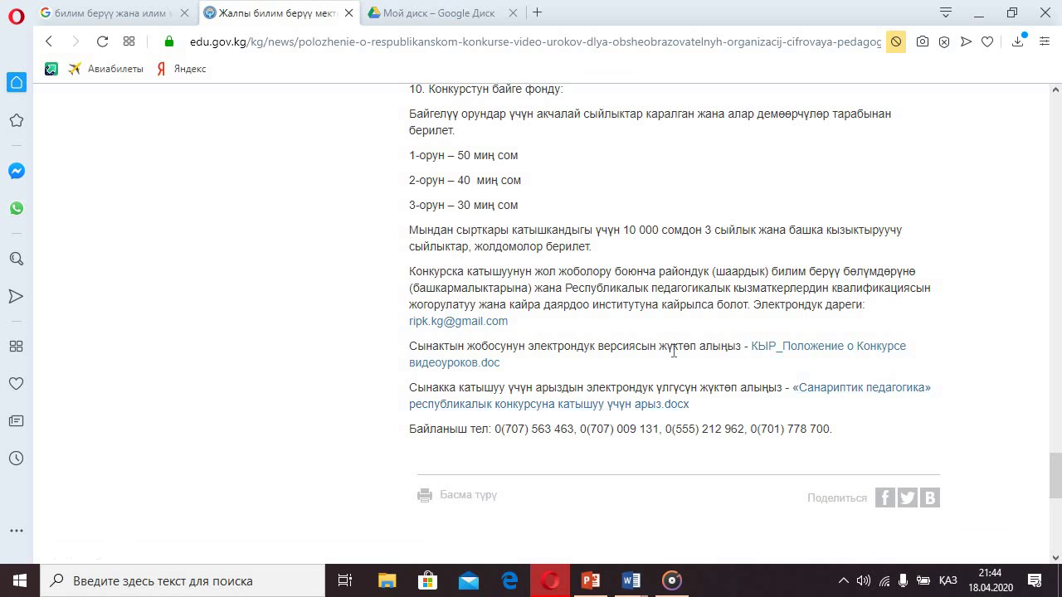
pyautogui.moveTo(630, 581)
pyautogui.click(580, 455)
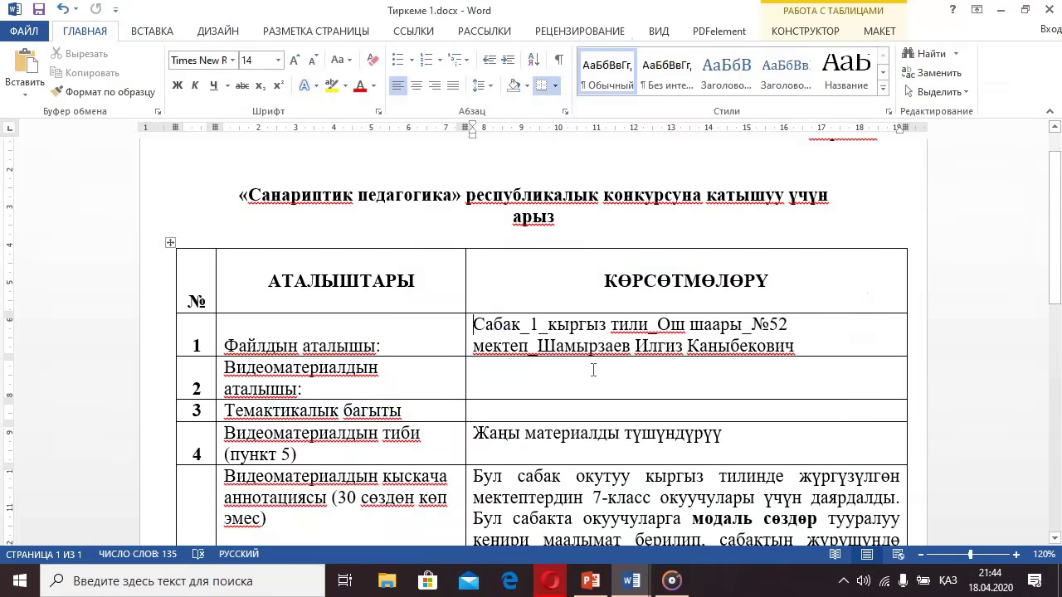
pyautogui.scroll(-5, 593, 370)
pyautogui.click(580, 214)
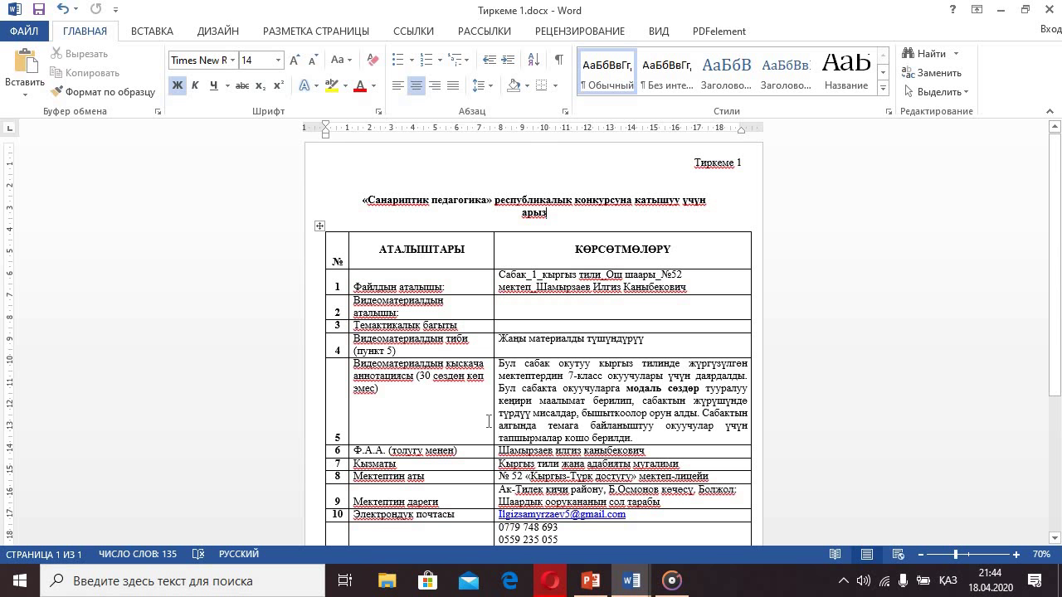
pyautogui.keyDown('ctrl'); pyautogui.scroll(6, 415, 368); pyautogui.keyUp('ctrl')
pyautogui.scroll(-2, 259, 269)
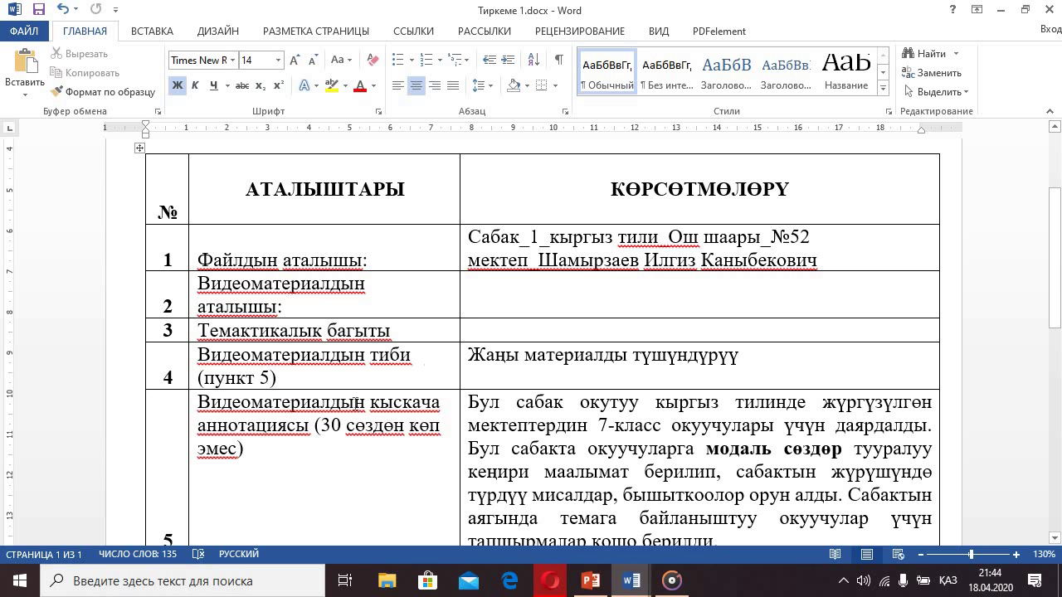
pyautogui.moveTo(284, 378); pyautogui.dragTo(204, 378)
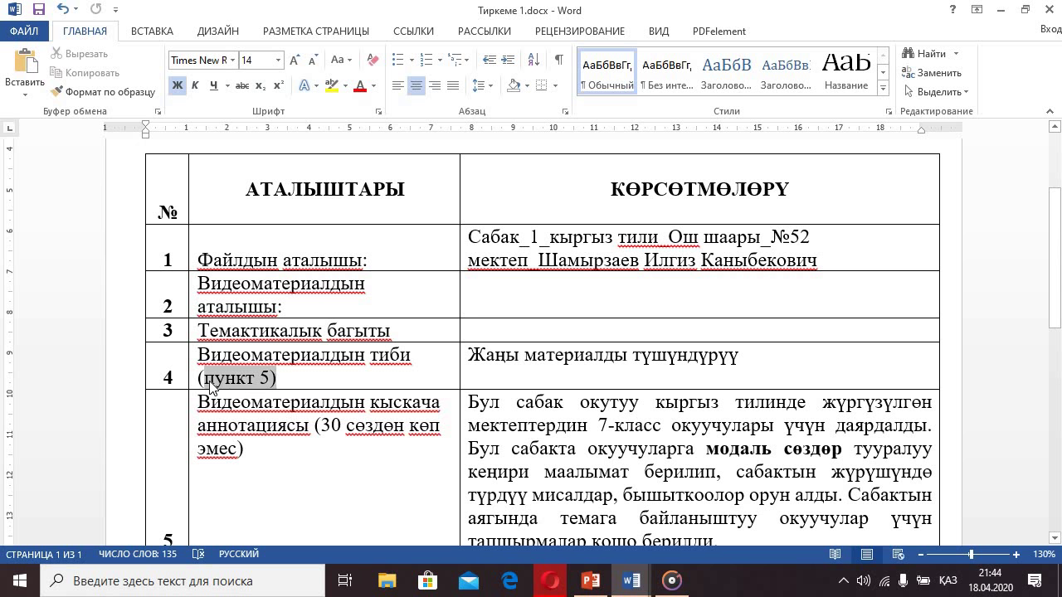
pyautogui.scroll(-1, 293, 388)
pyautogui.click(312, 386)
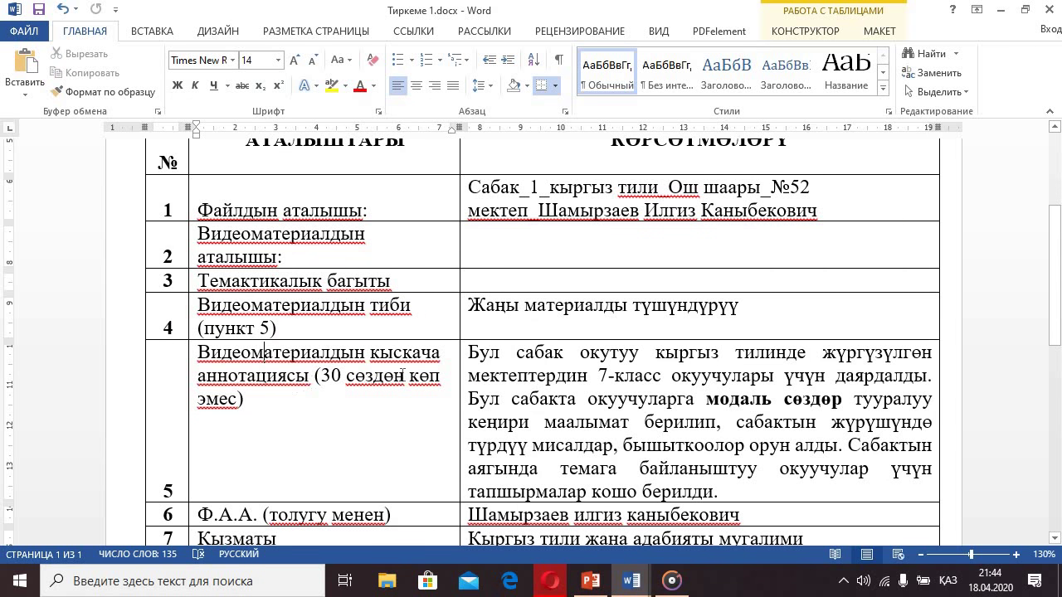
pyautogui.scroll(-3, 246, 385)
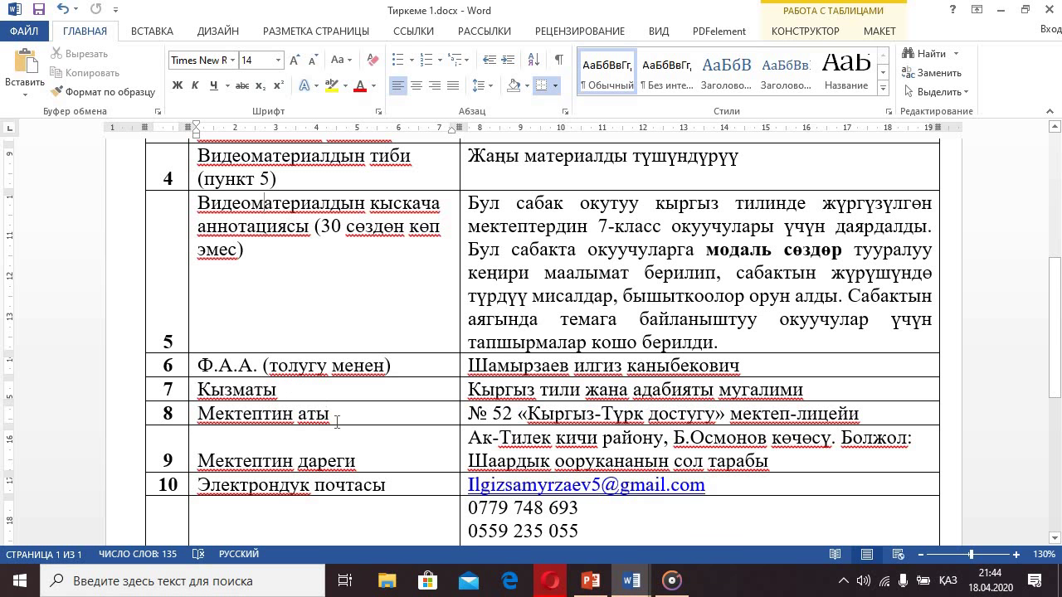
pyautogui.scroll(-1, 337, 423)
pyautogui.scroll(-1, 246, 390)
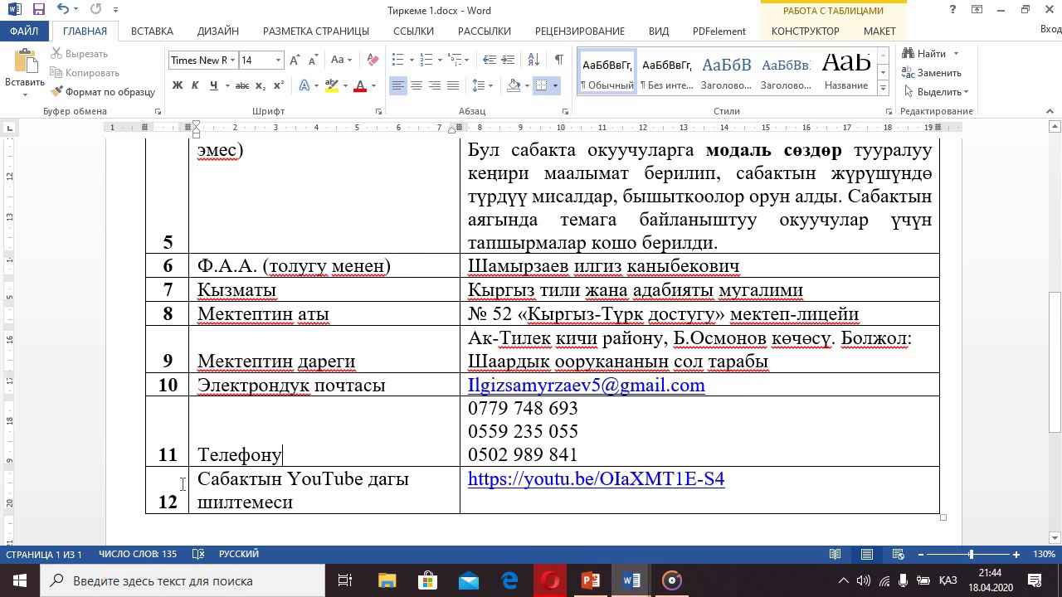
pyautogui.moveTo(182, 483); pyautogui.dragTo(488, 480)
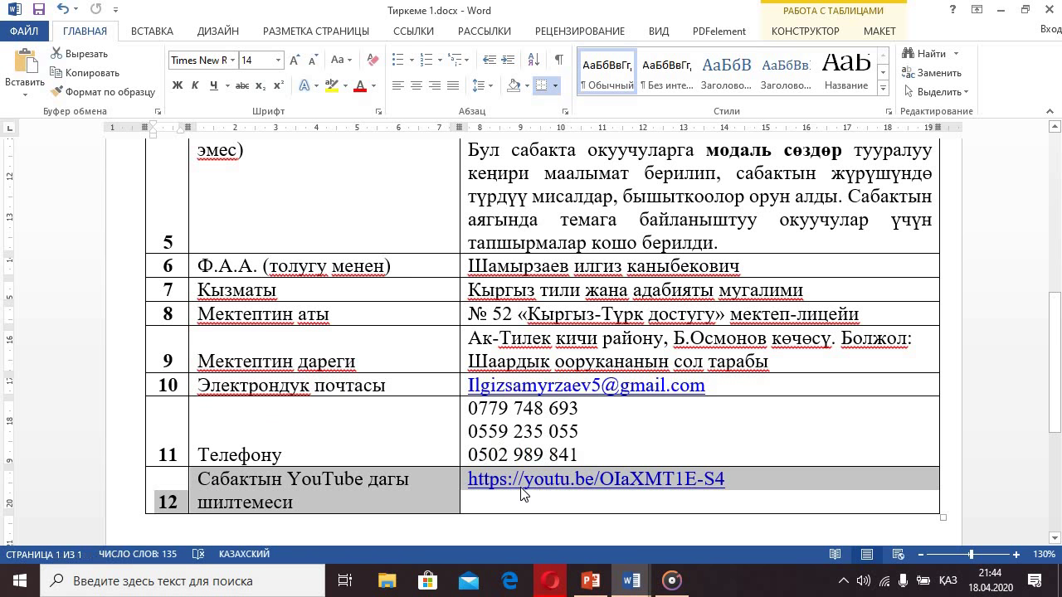
pyautogui.scroll(5, 490, 419)
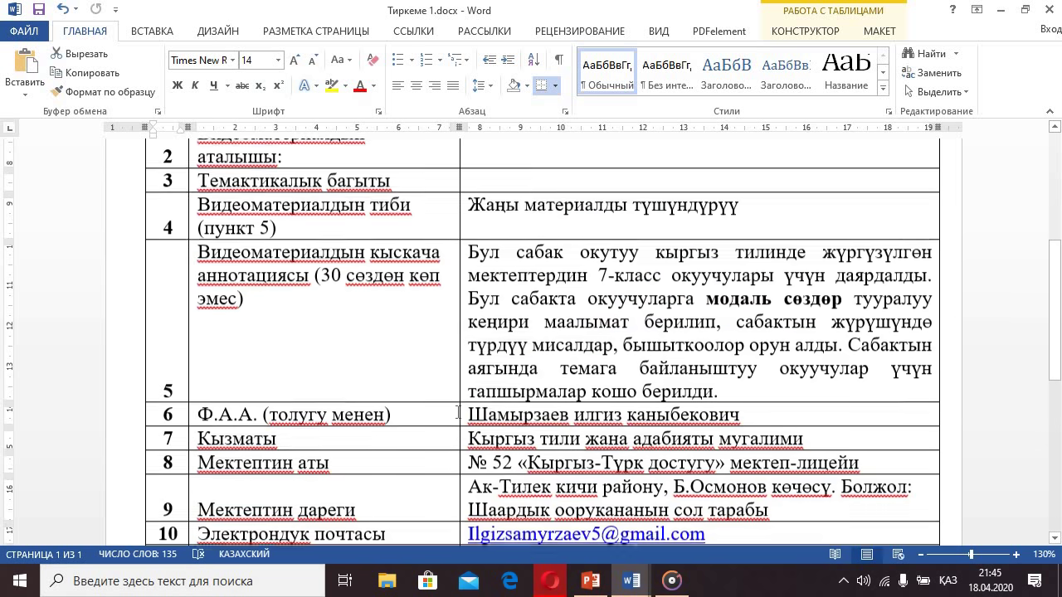
pyautogui.scroll(3, 509, 410)
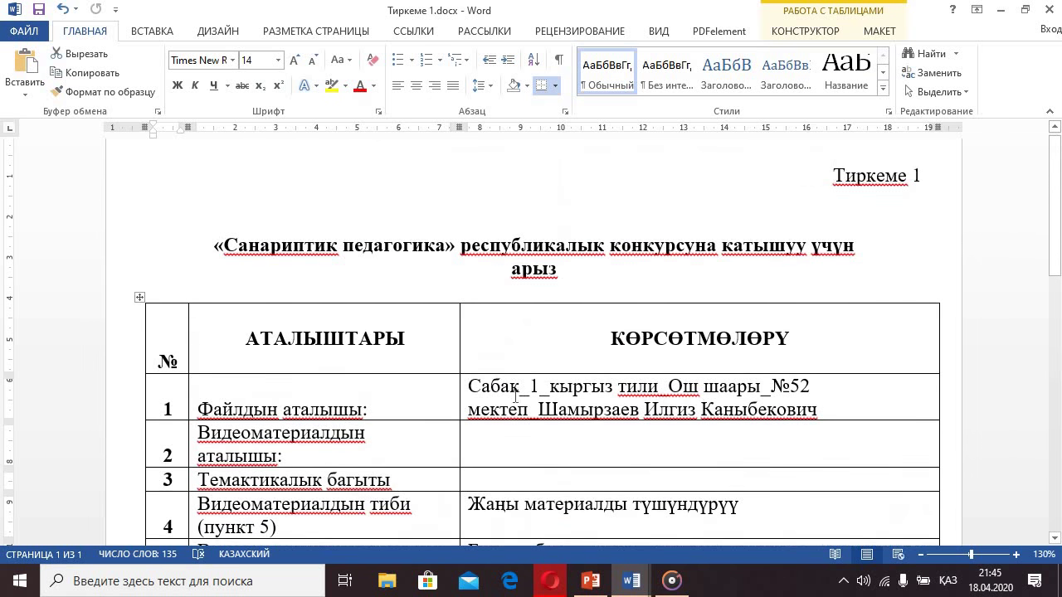
pyautogui.click(510, 386)
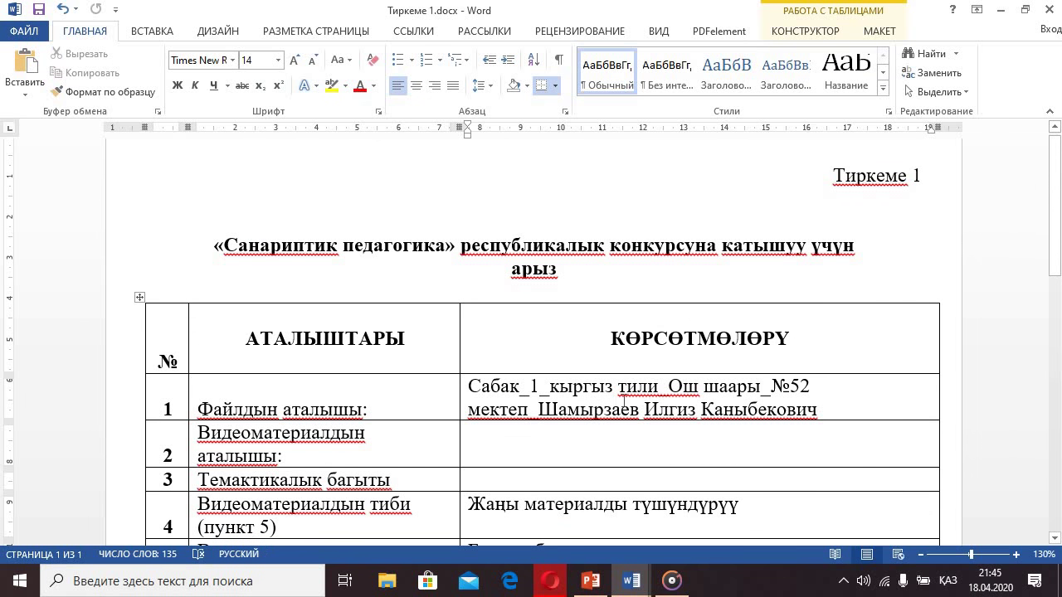
pyautogui.keyDown('ctrl'); pyautogui.scroll(3, 375, 410); pyautogui.keyUp('ctrl')
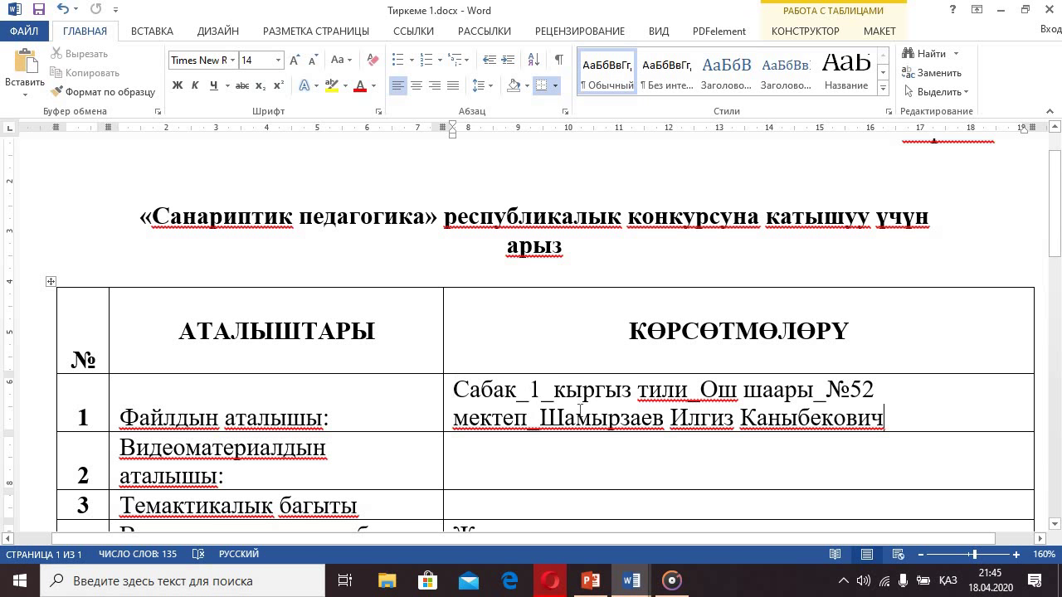
pyautogui.tripleClick(456, 388)
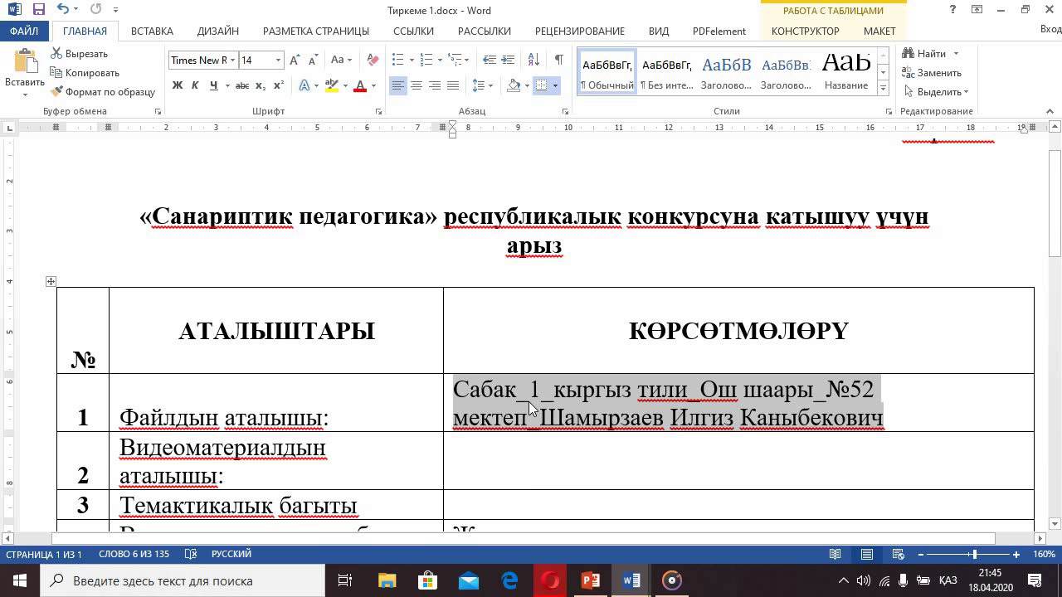
pyautogui.keyDown('ctrl'); pyautogui.scroll(-4, 530, 401); pyautogui.keyUp('ctrl')
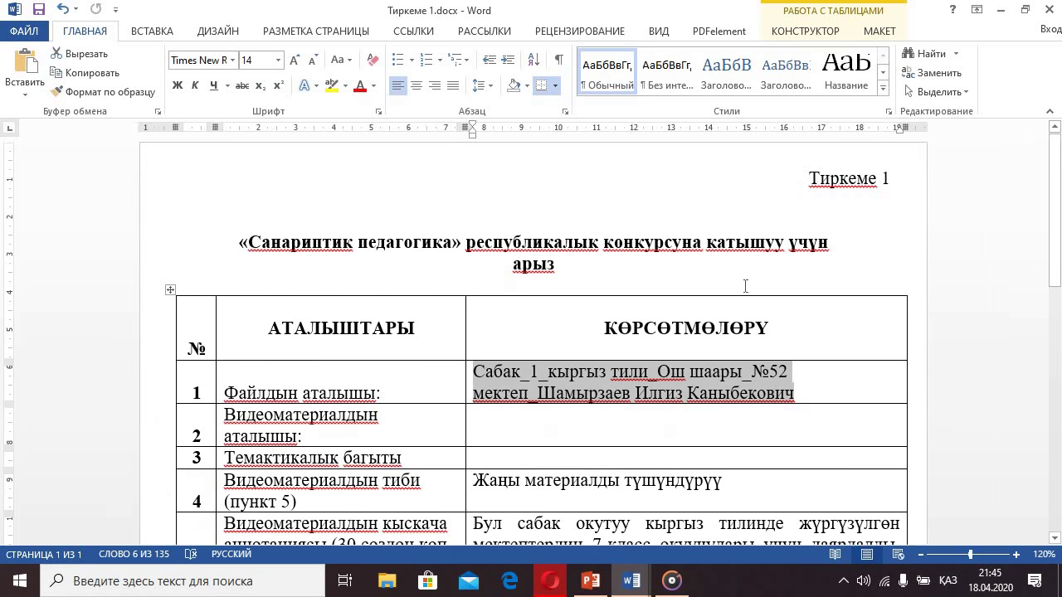
pyautogui.moveTo(878, 178); pyautogui.dragTo(903, 180)
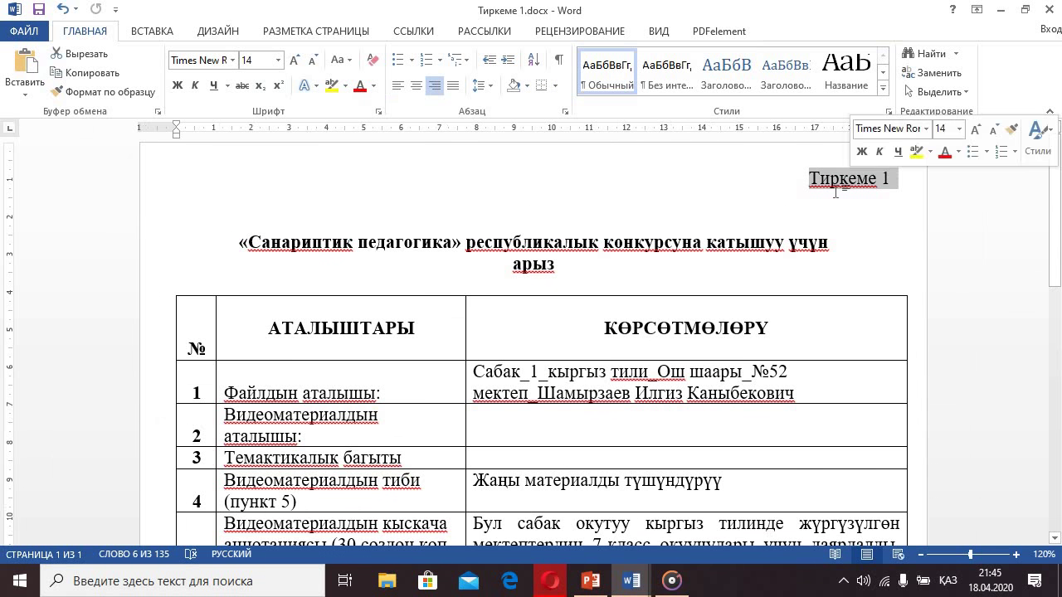
pyautogui.click(569, 208)
pyautogui.keyDown('ctrl'); pyautogui.scroll(-9, 585, 295); pyautogui.keyUp('ctrl')
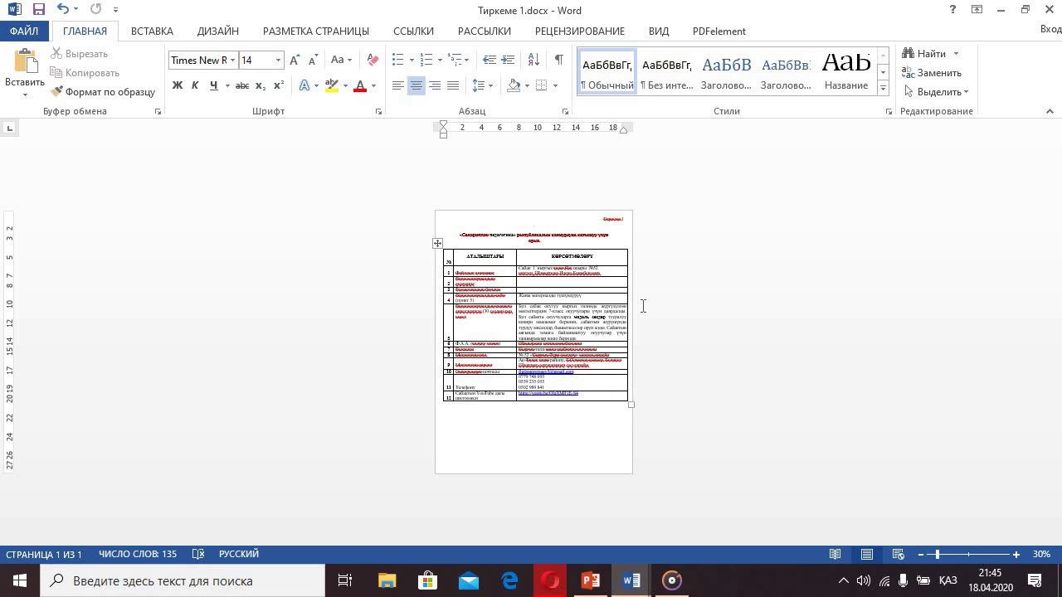
# - Minimize Word and Opera, rename Новая папка to 'САНАРИПТИК ПЕДАГОГИКА', and open it
pyautogui.click(1001, 10)
pyautogui.click(979, 14)
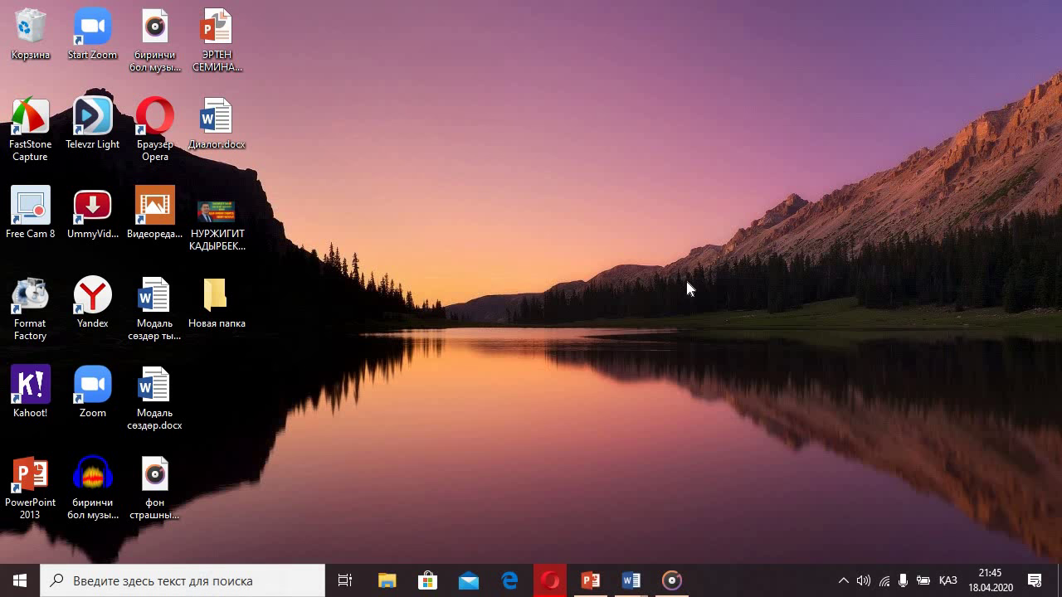
pyautogui.moveTo(224, 311); pyautogui.dragTo(599, 202)
pyautogui.rightClick(591, 199)
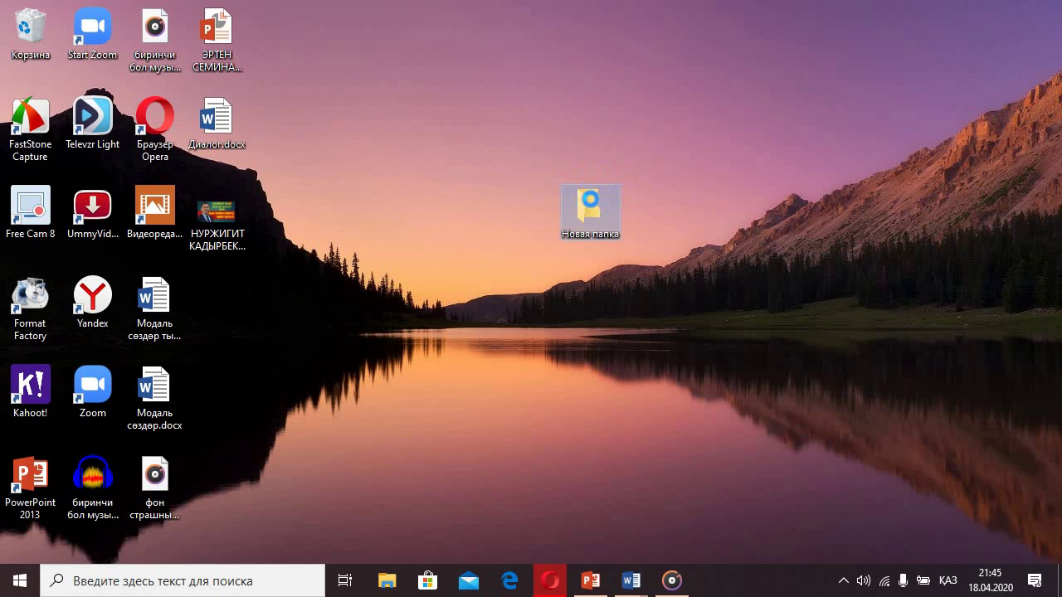
pyautogui.click(635, 533)
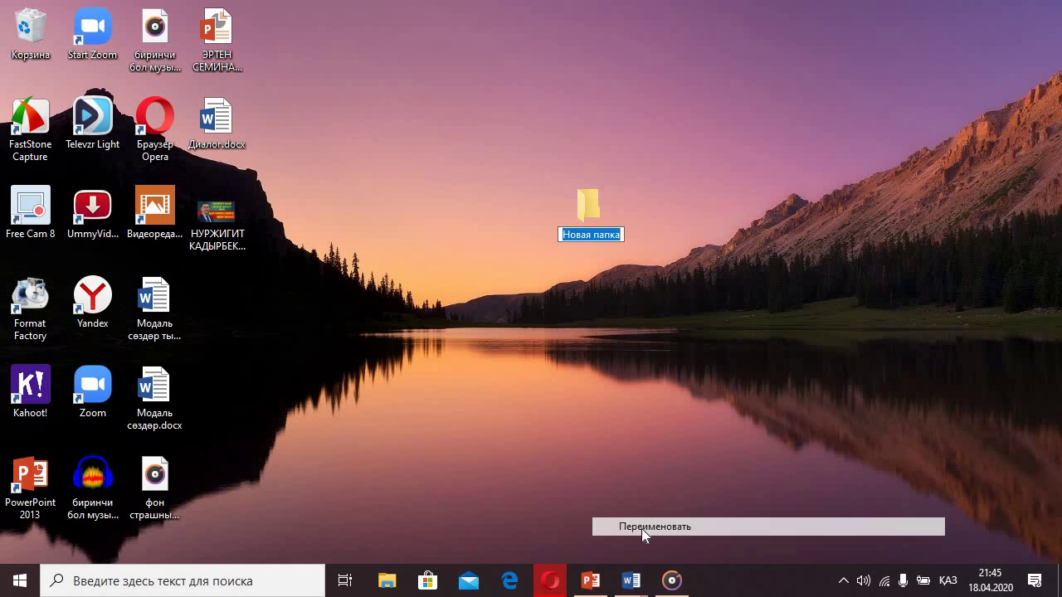
pyautogui.write('С')
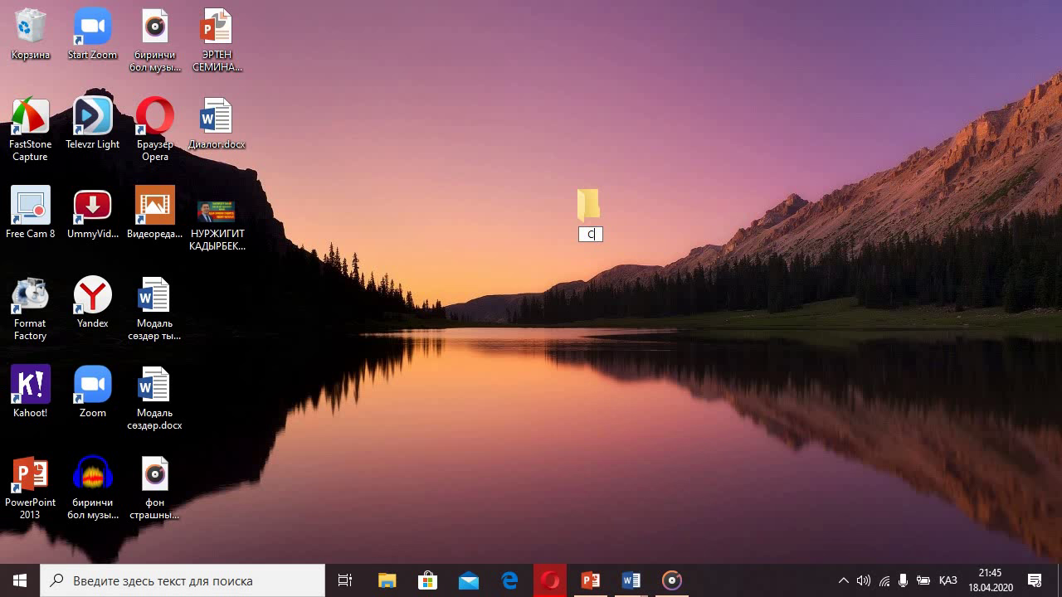
pyautogui.write('АНАРИПТИК ПЕДАГОГИКА')
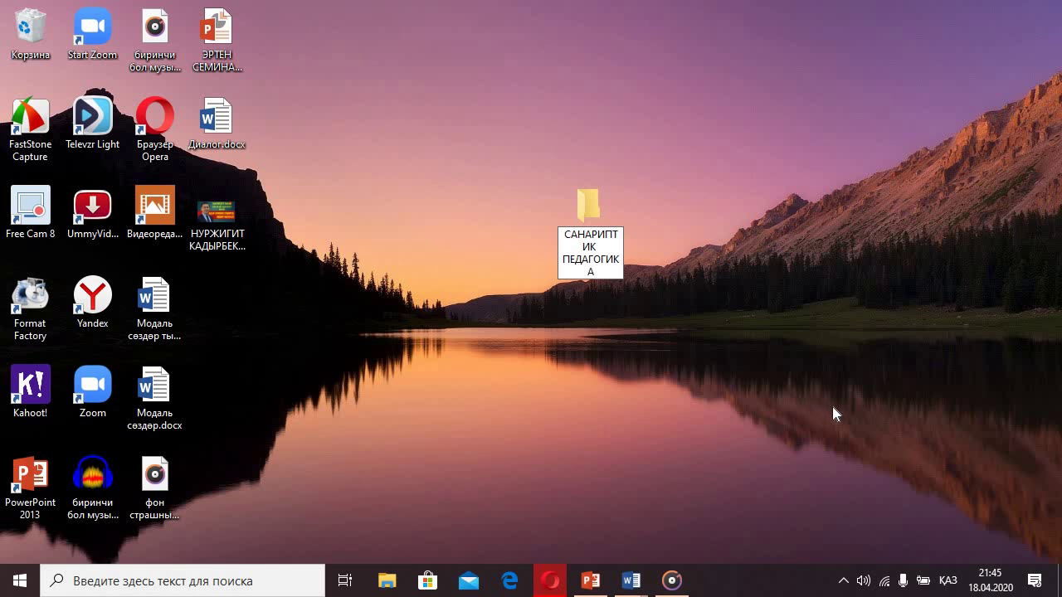
pyautogui.press('Return')
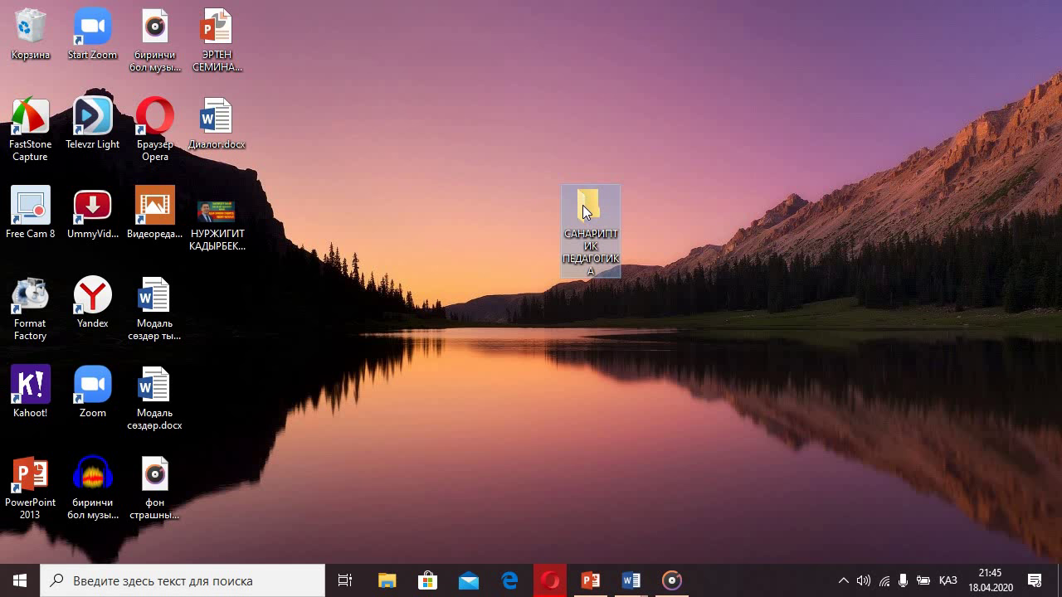
pyautogui.doubleClick(583, 207)
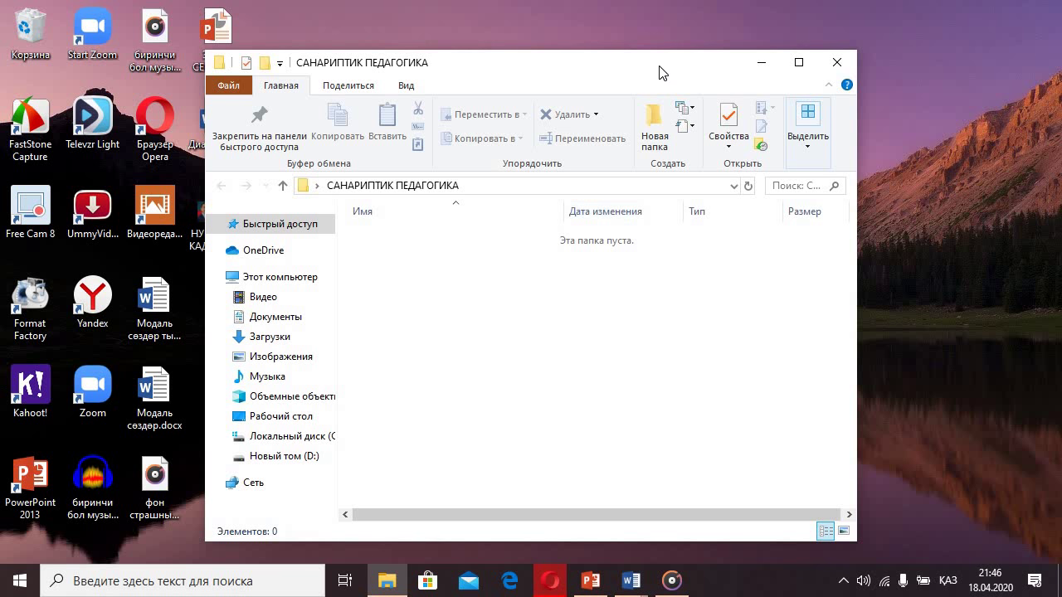
# - Check drive D:'s САНАРИПТИК ПЕДАГОГИКА folder, select Тиркеме 1.docx, then close both Explorer windows
pyautogui.moveTo(660, 73); pyautogui.dragTo(816, 70)
pyautogui.press('super+e')
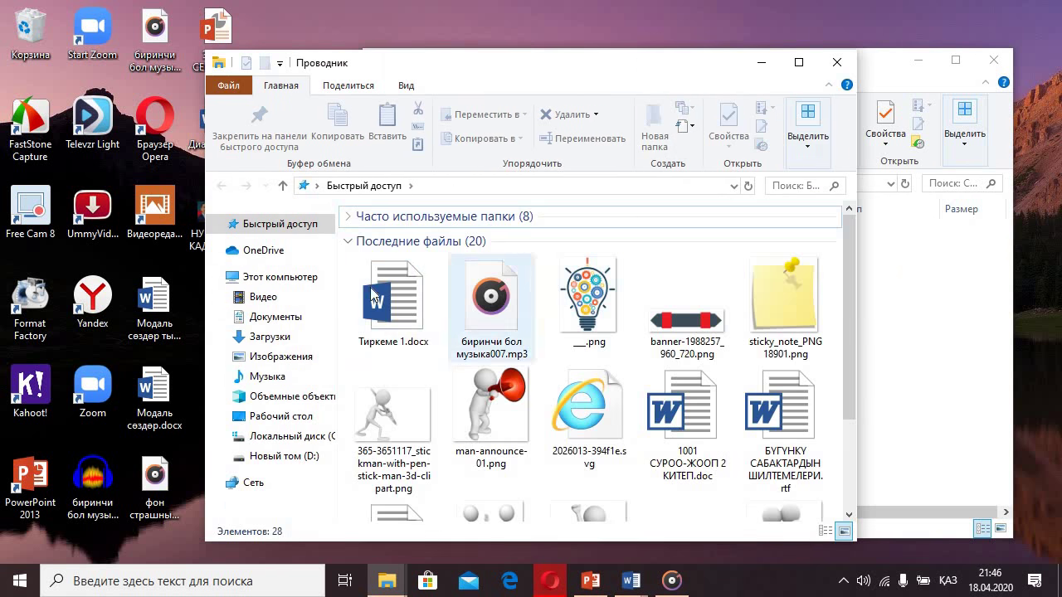
pyautogui.click(300, 455)
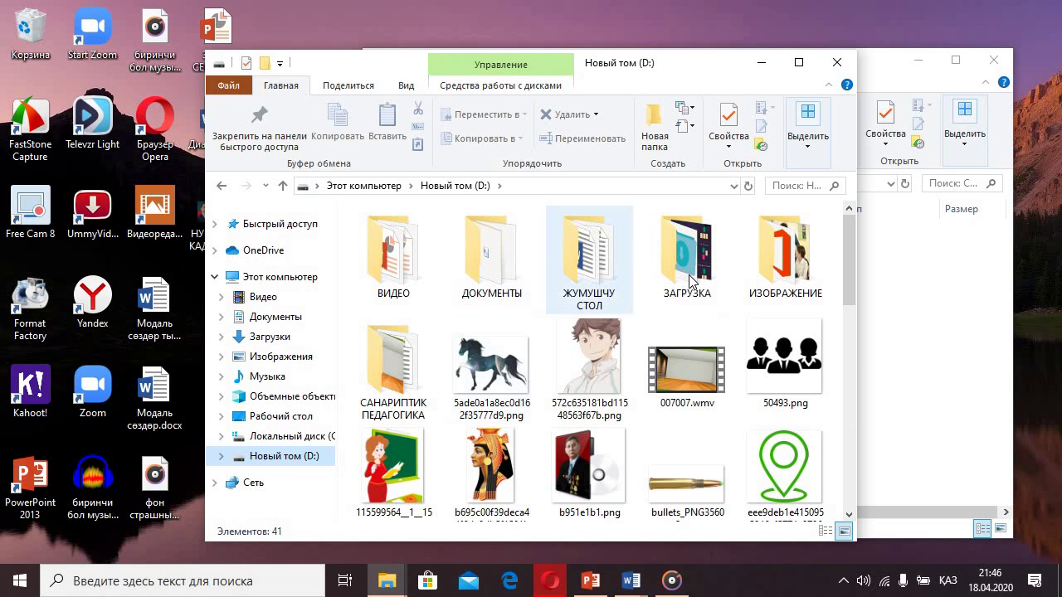
pyautogui.doubleClick(390, 373)
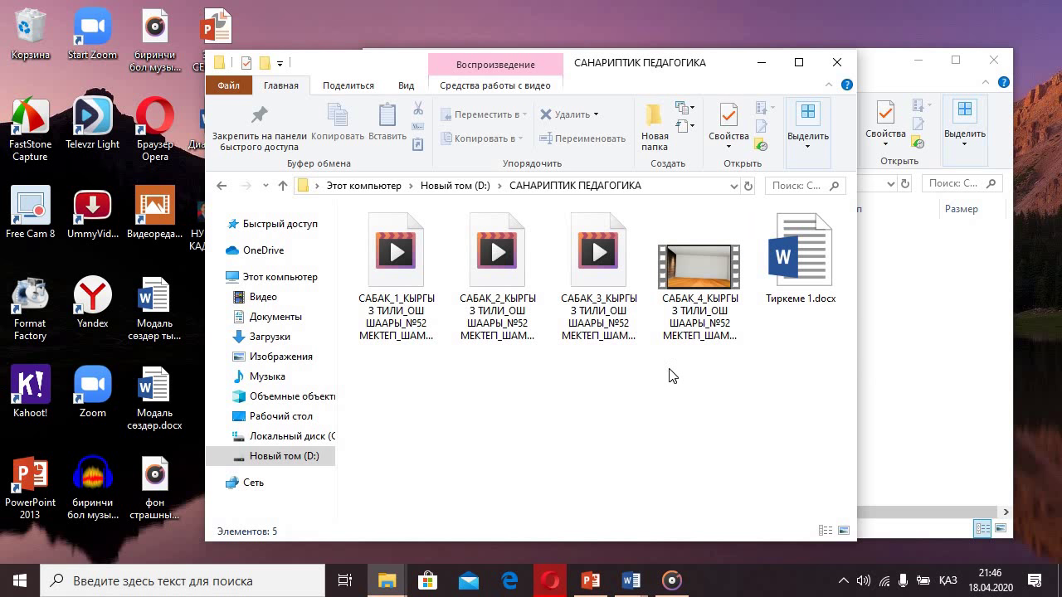
pyautogui.click(811, 272)
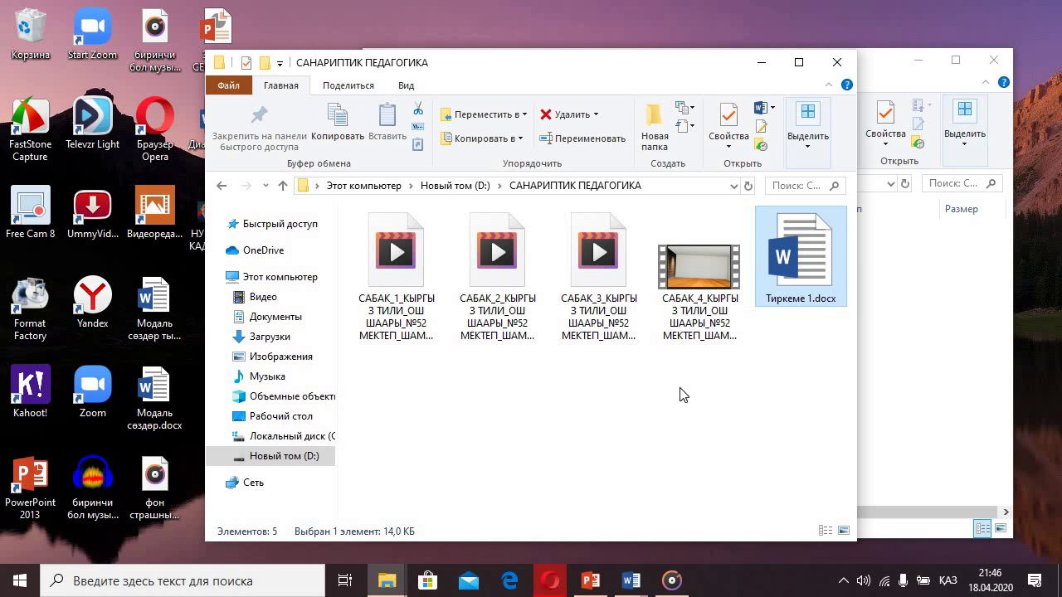
pyautogui.click(837, 62)
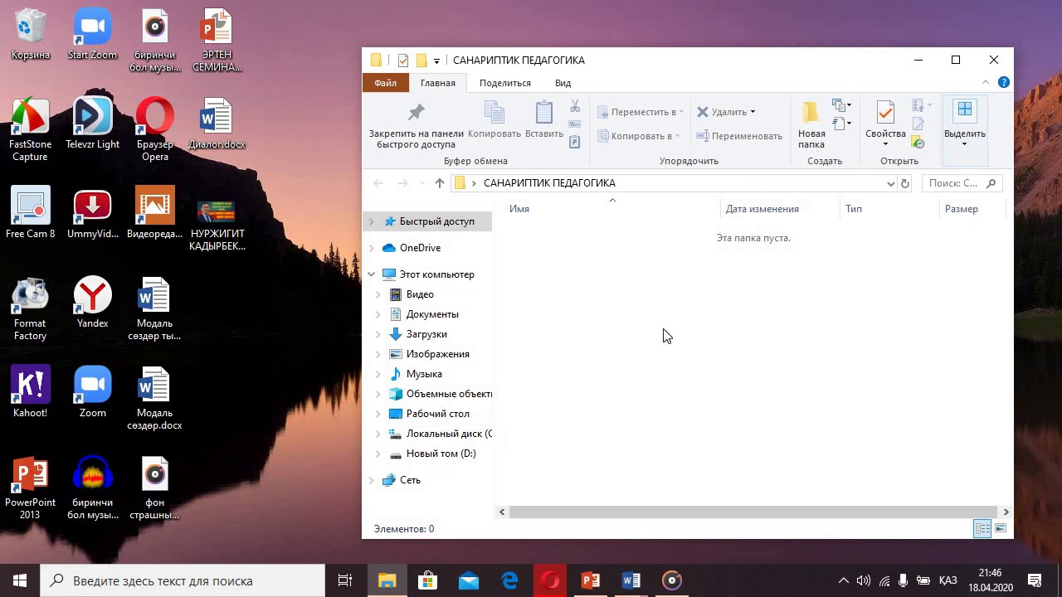
pyautogui.click(993, 60)
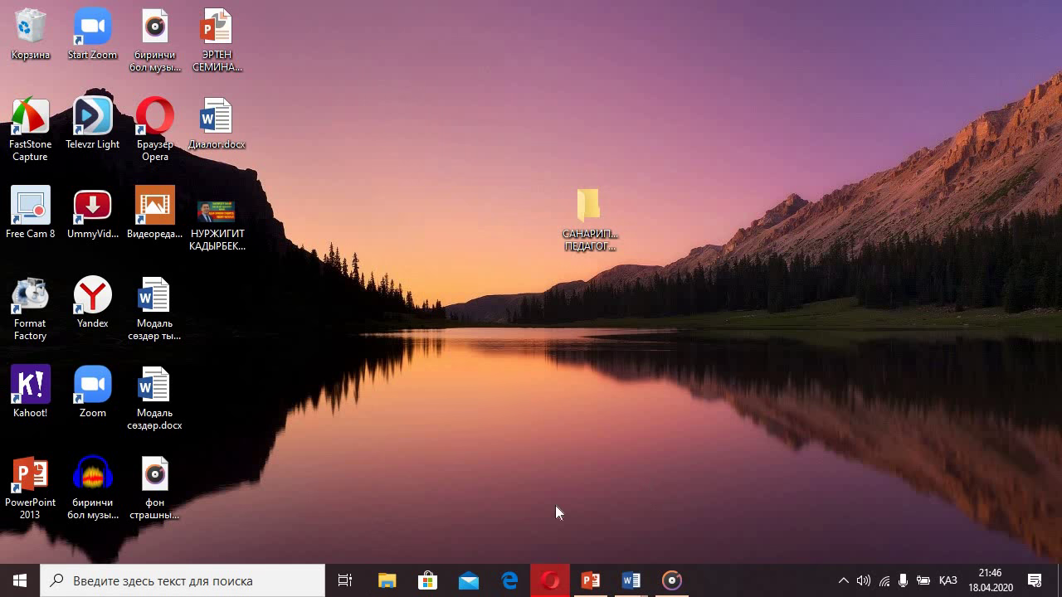
pyautogui.click(549, 580)
# - Switch to the Google tab and open Диск from the Google apps menu
pyautogui.click(439, 13)
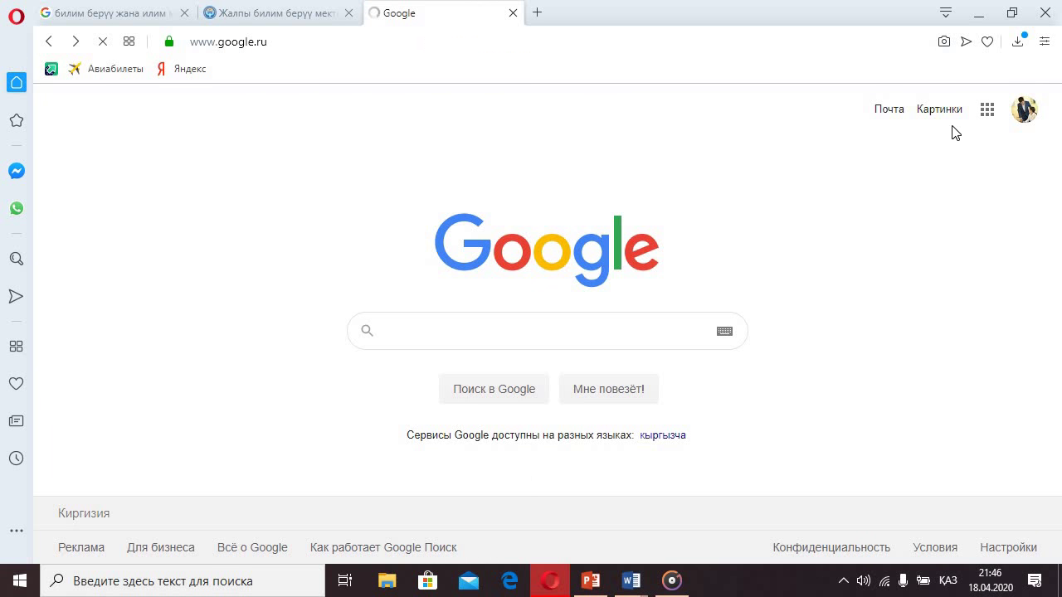
pyautogui.click(438, 322)
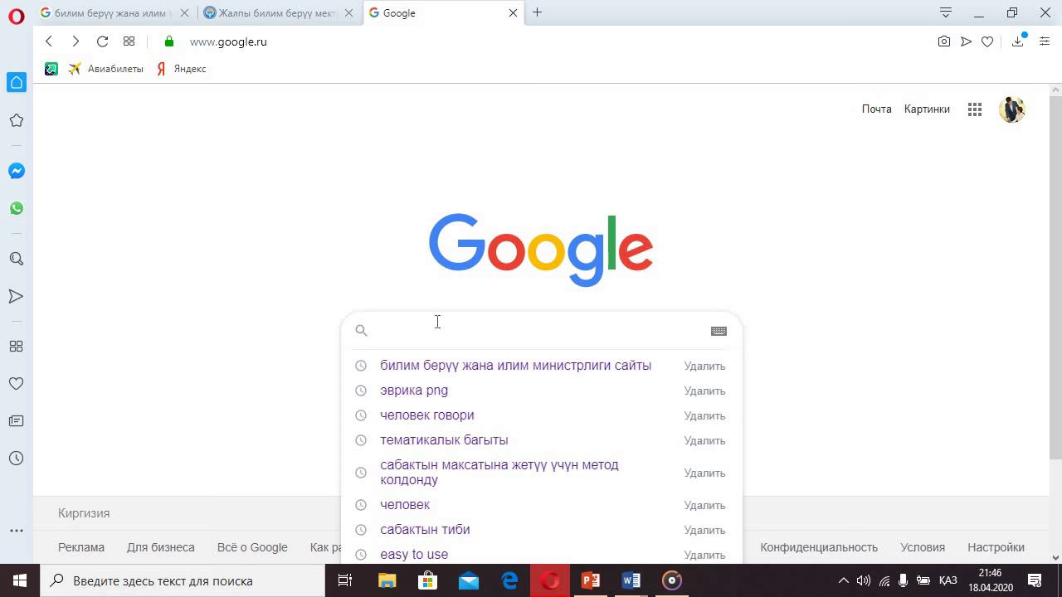
pyautogui.click(332, 208)
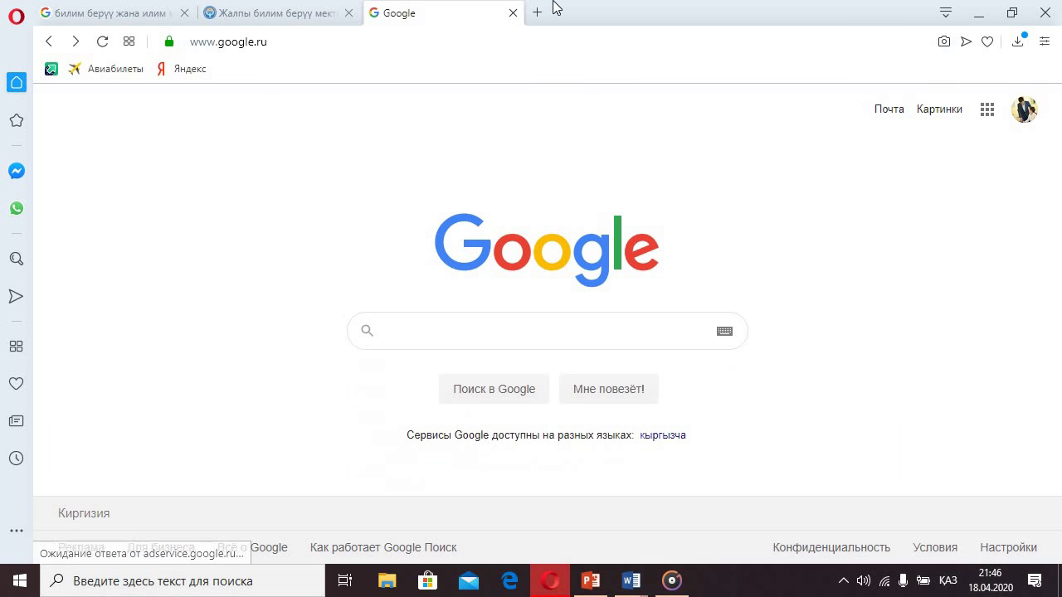
pyautogui.click(988, 117)
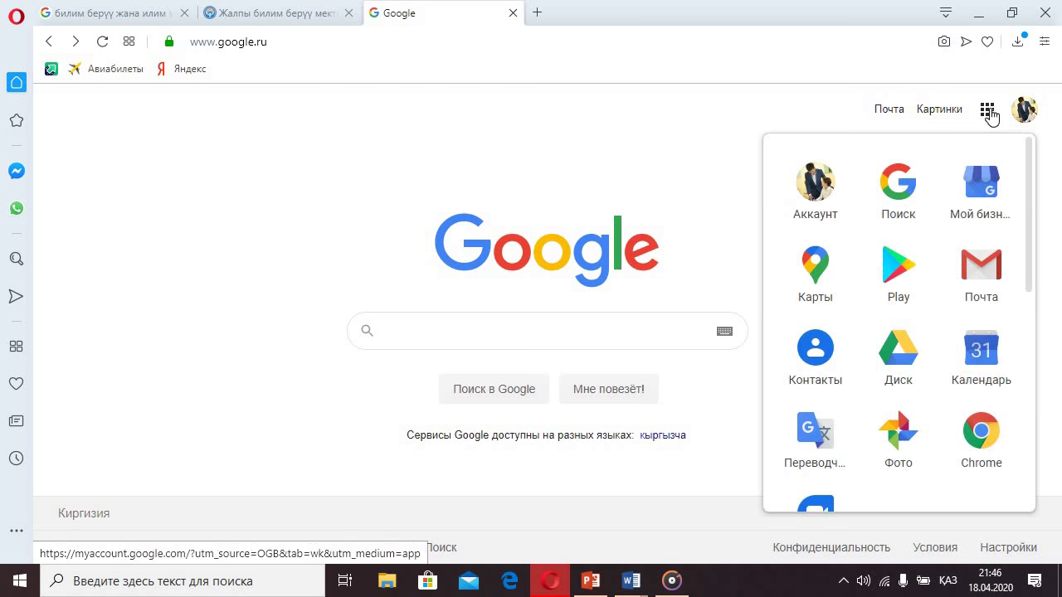
pyautogui.click(904, 357)
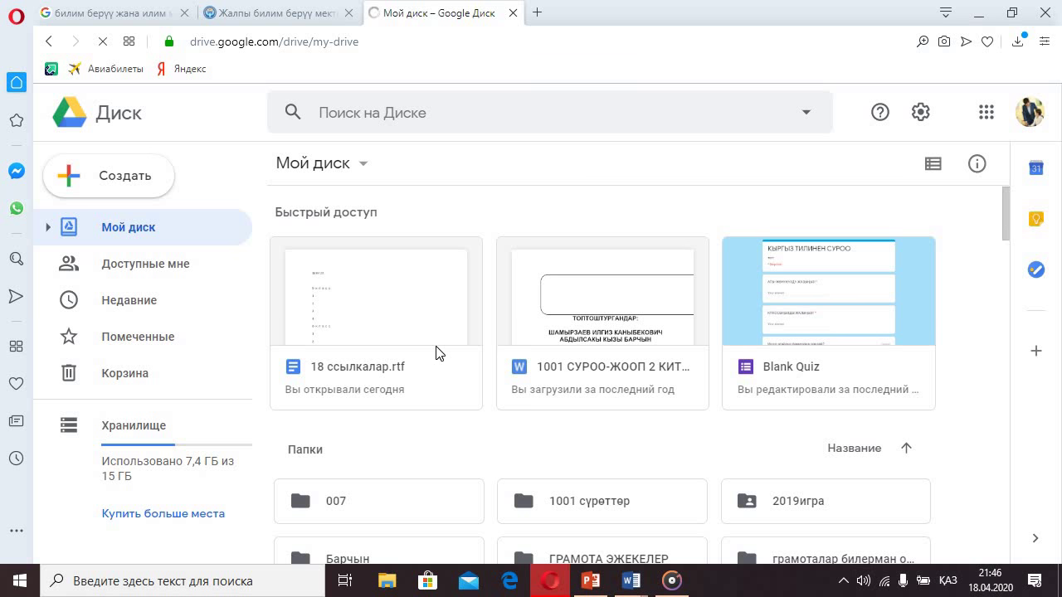
pyautogui.scroll(-1, 464, 358)
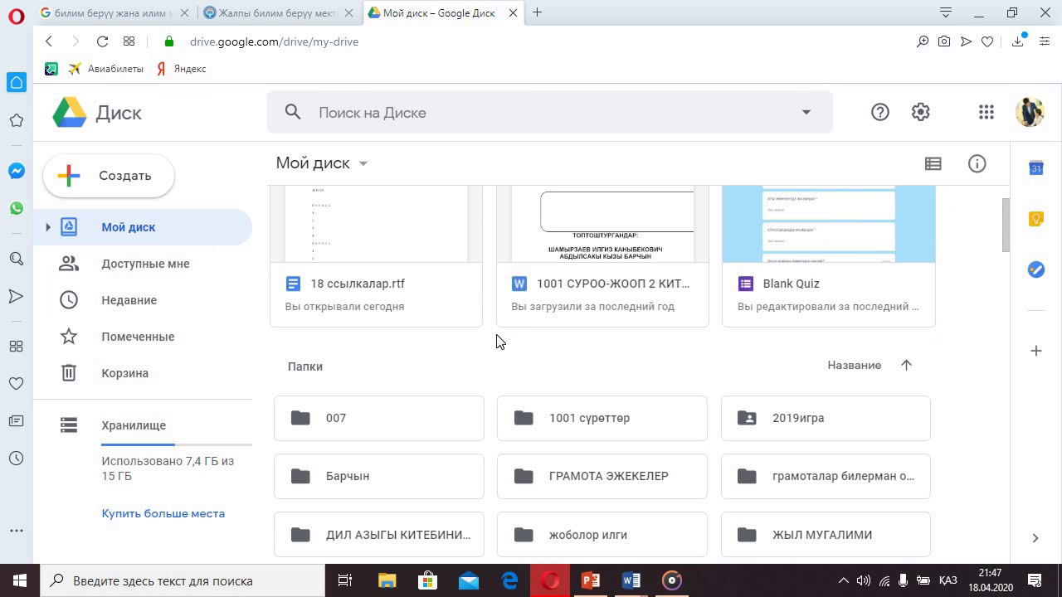
pyautogui.scroll(1, 510, 338)
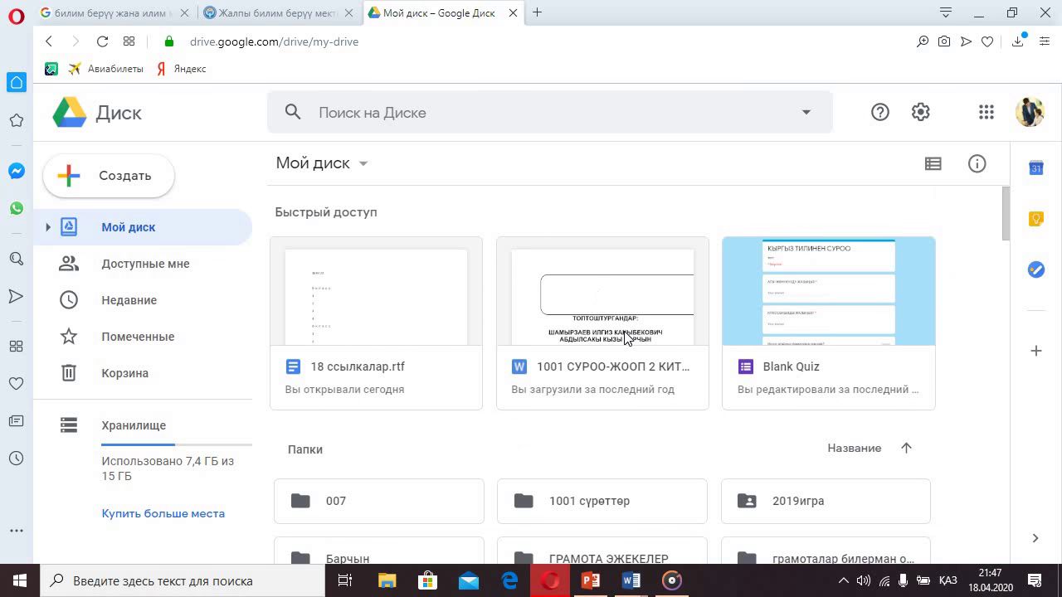
pyautogui.scroll(-3, 662, 312)
pyautogui.scroll(3, 586, 306)
pyautogui.click(110, 189)
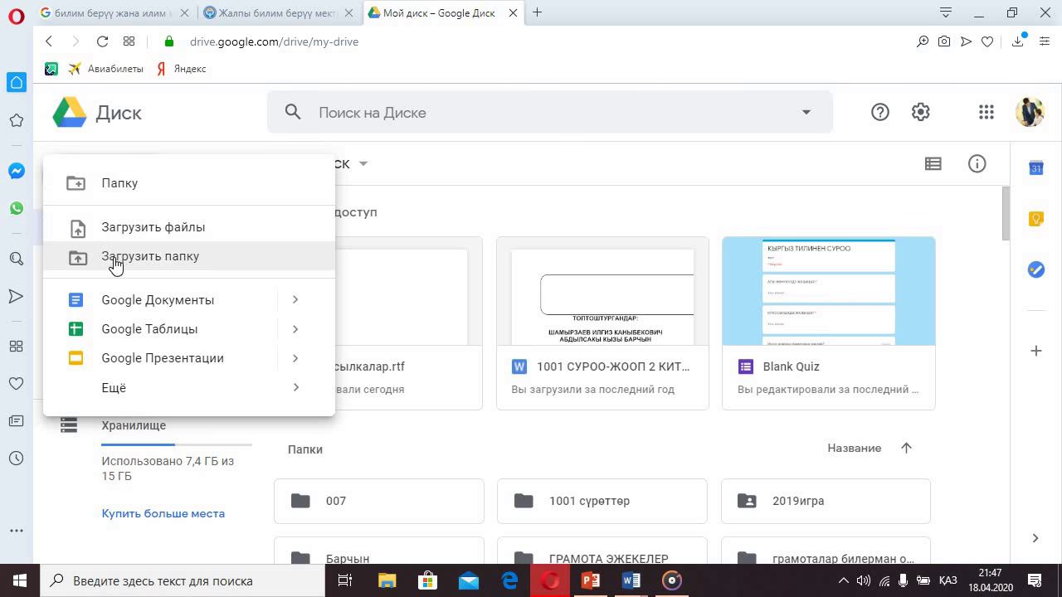
pyautogui.click(138, 262)
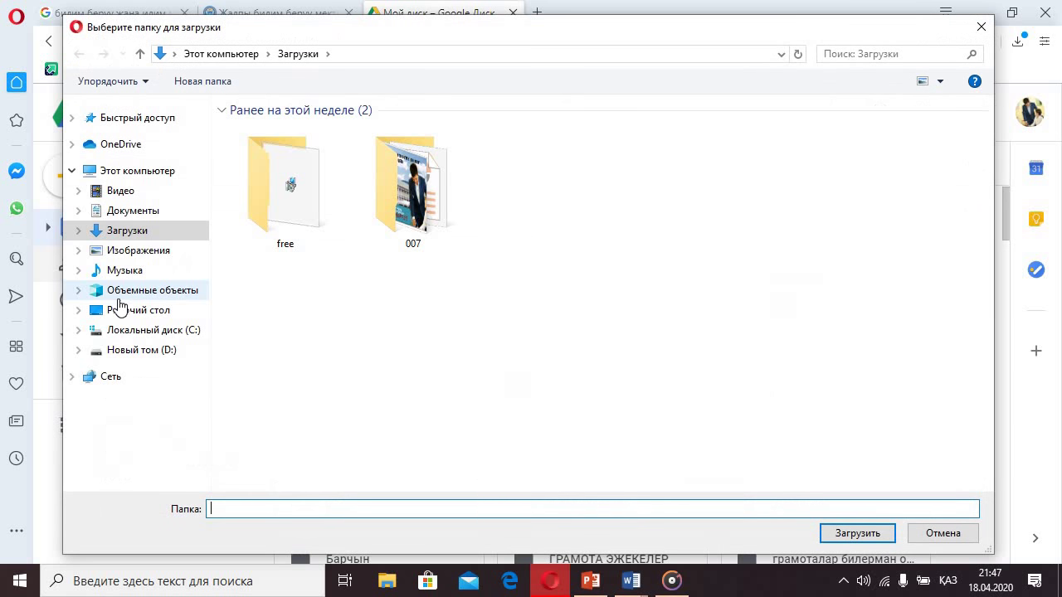
pyautogui.click(122, 313)
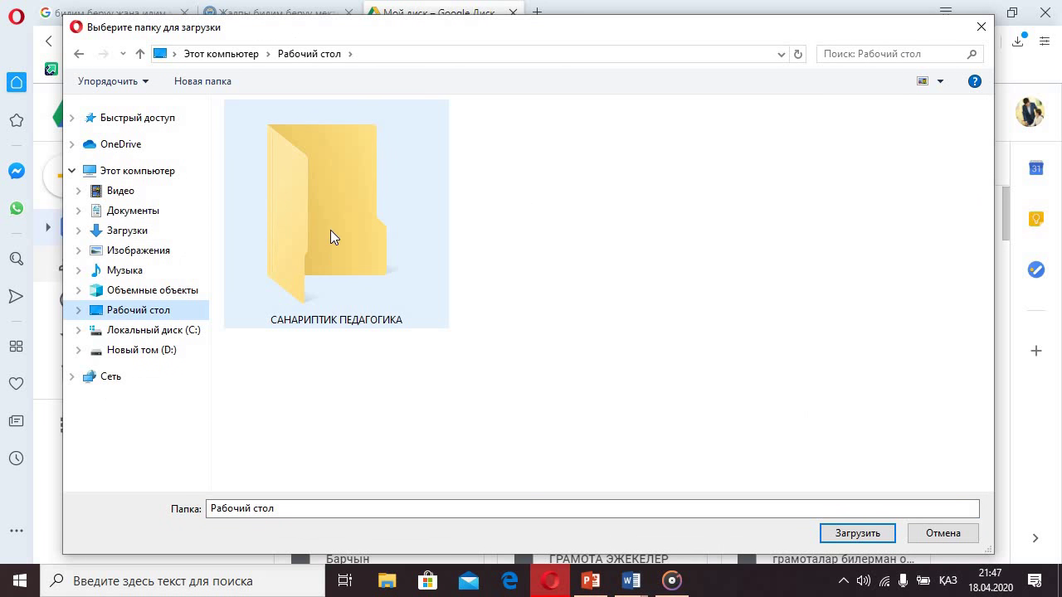
pyautogui.click(353, 217)
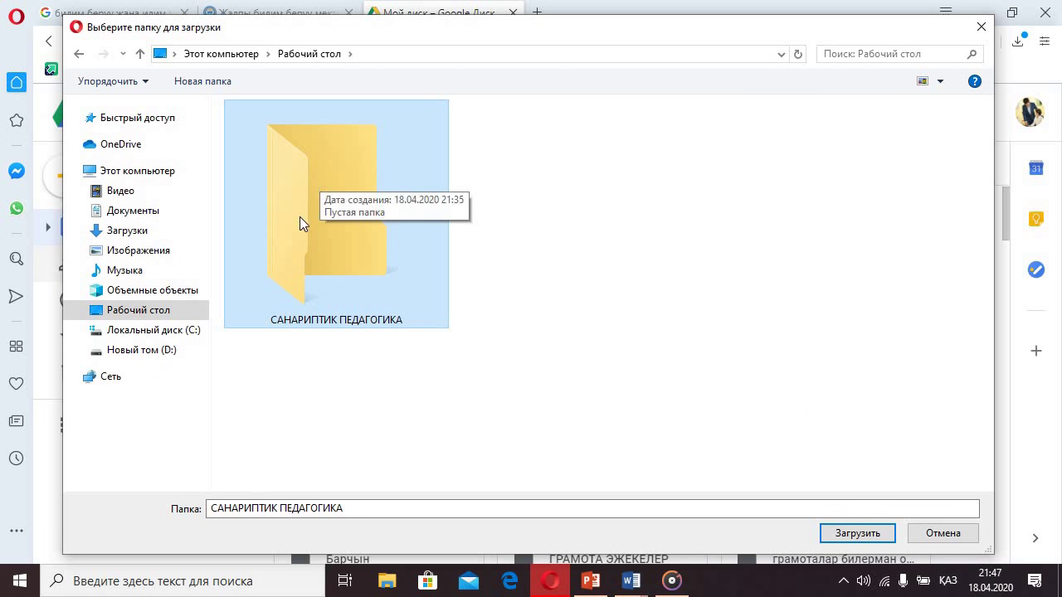
pyautogui.click(830, 535)
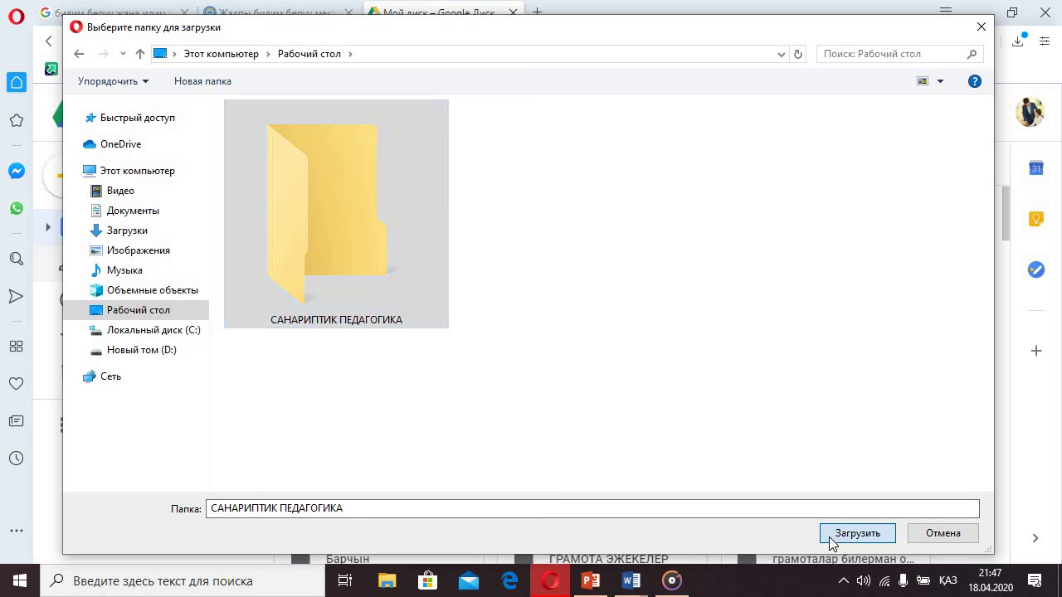
pyautogui.click(591, 148)
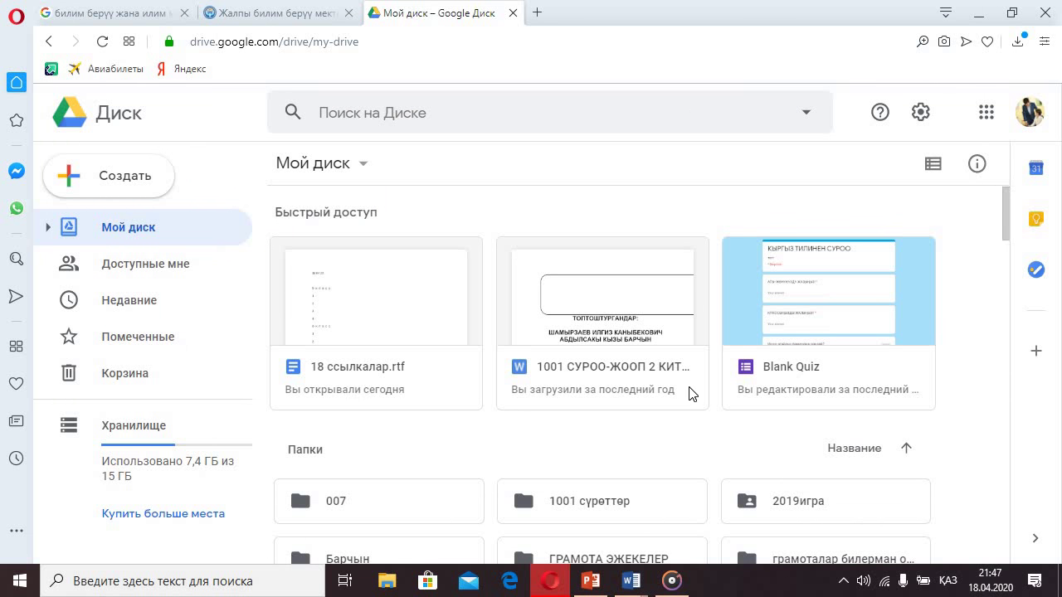
# - Dismiss the system tray popup, then select the red САНАРИПТИК ПЕДАГОГИКА folder in Мой диск
pyautogui.scroll(-1, 692, 391)
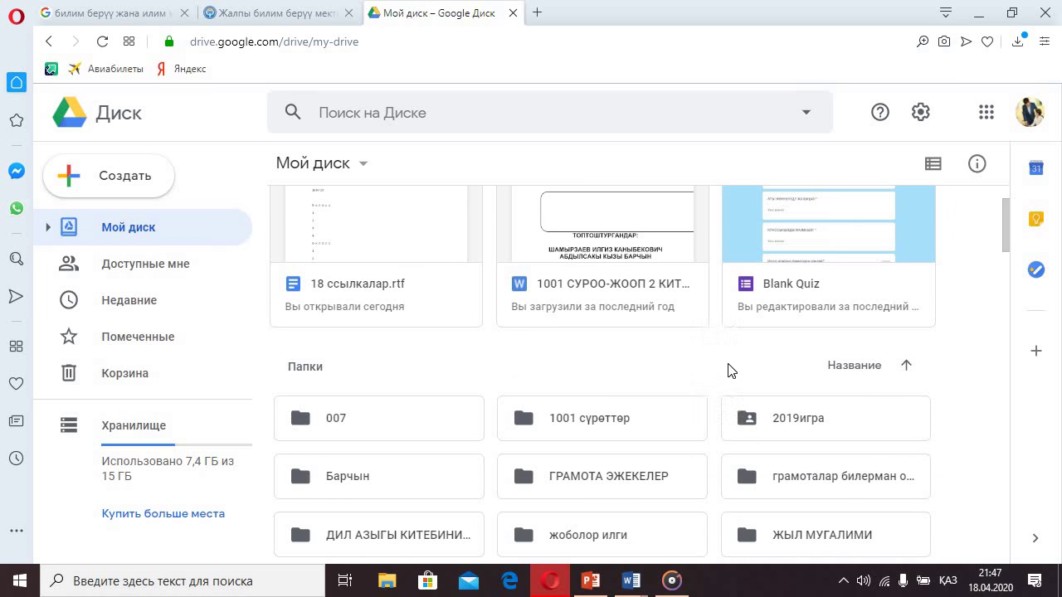
pyautogui.click(844, 580)
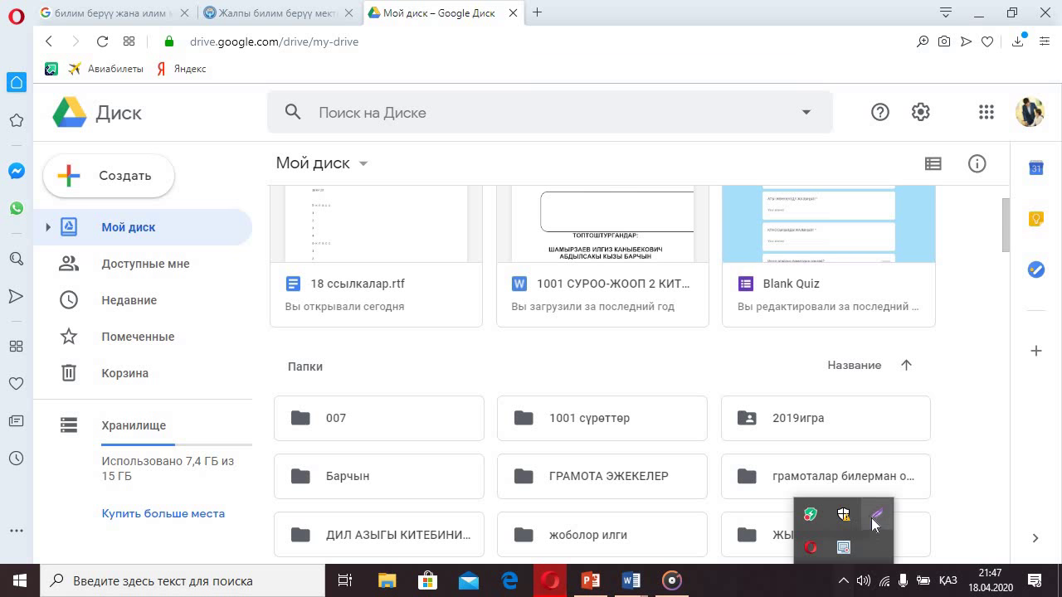
pyautogui.click(929, 437)
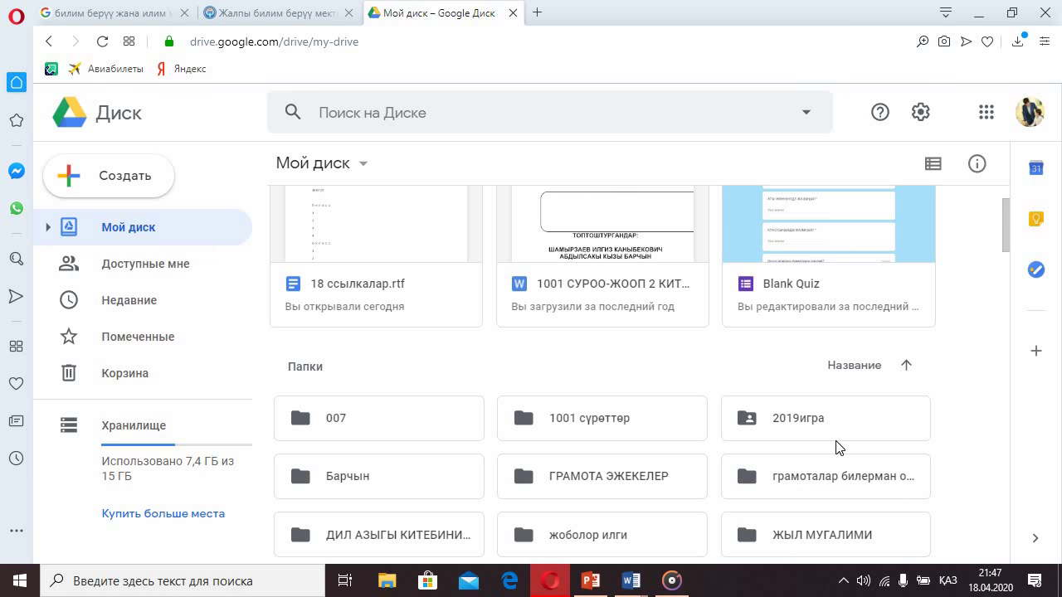
pyautogui.scroll(1, 758, 419)
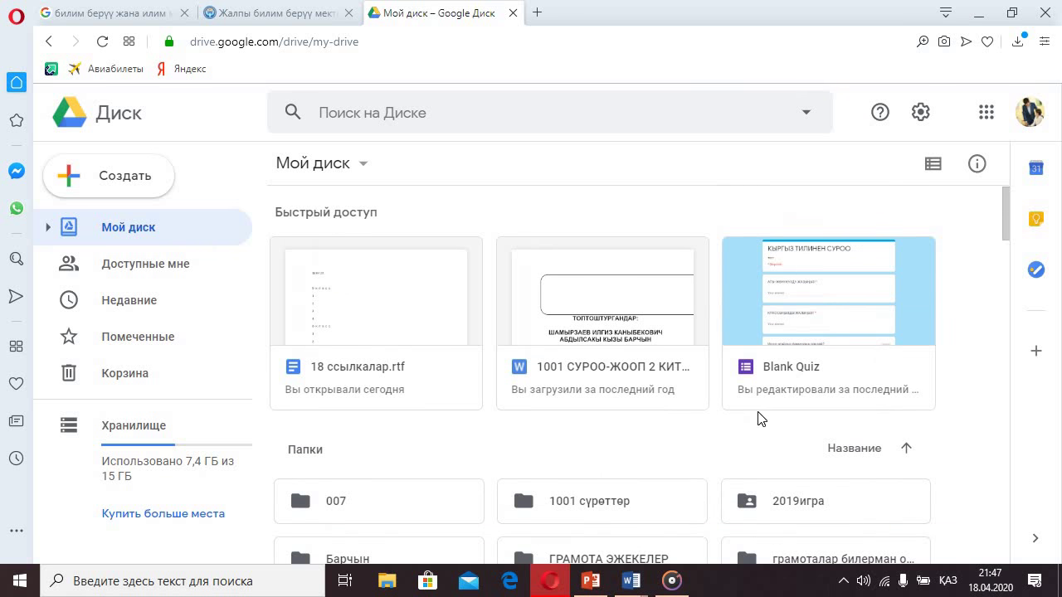
pyautogui.scroll(-1, 924, 486)
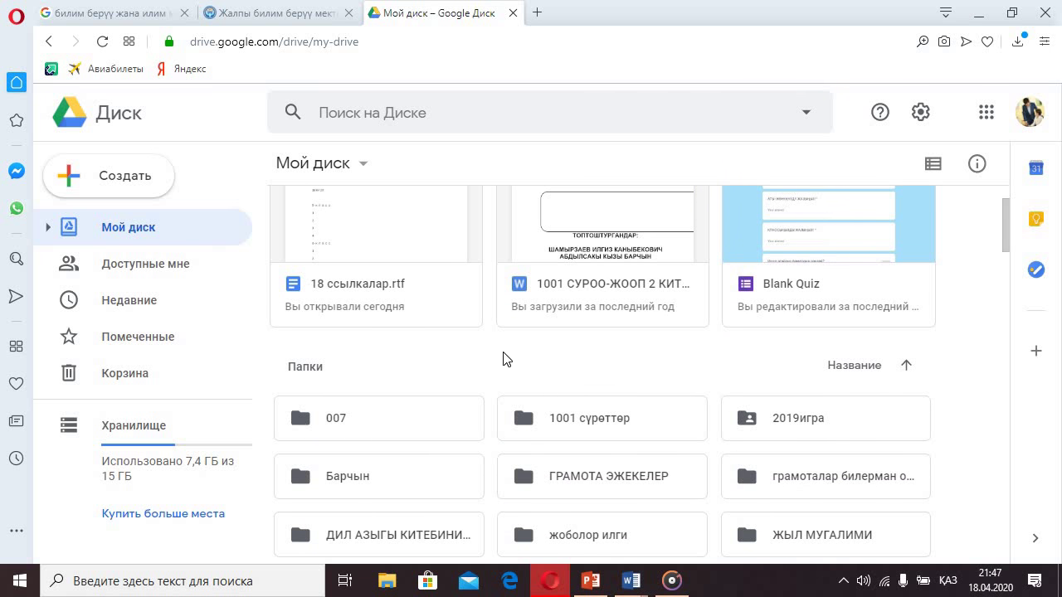
pyautogui.scroll(1, 588, 337)
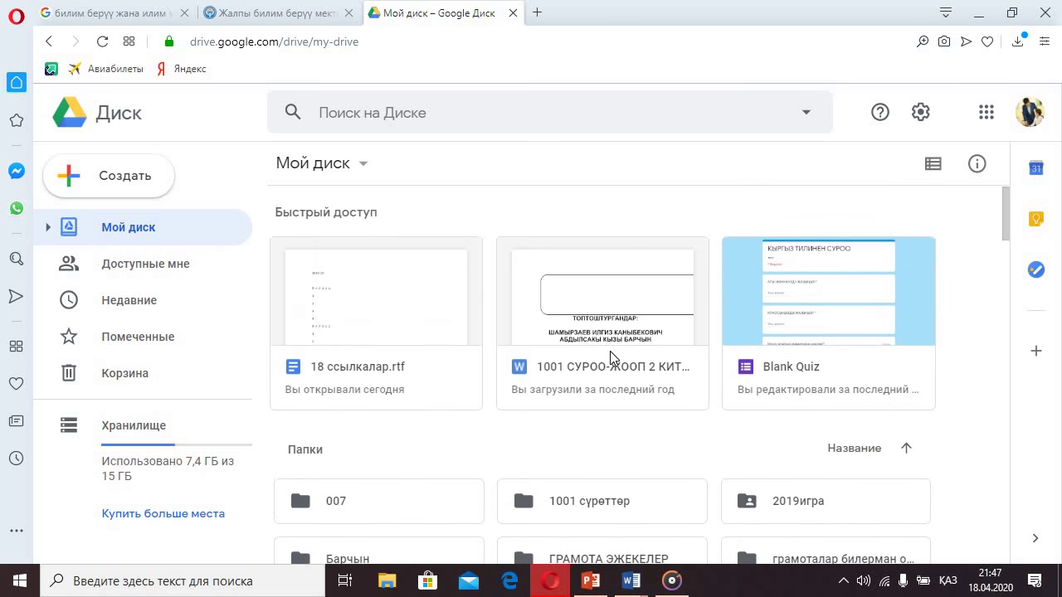
pyautogui.scroll(-4, 611, 360)
pyautogui.scroll(-1, 613, 340)
pyautogui.scroll(-1, 597, 349)
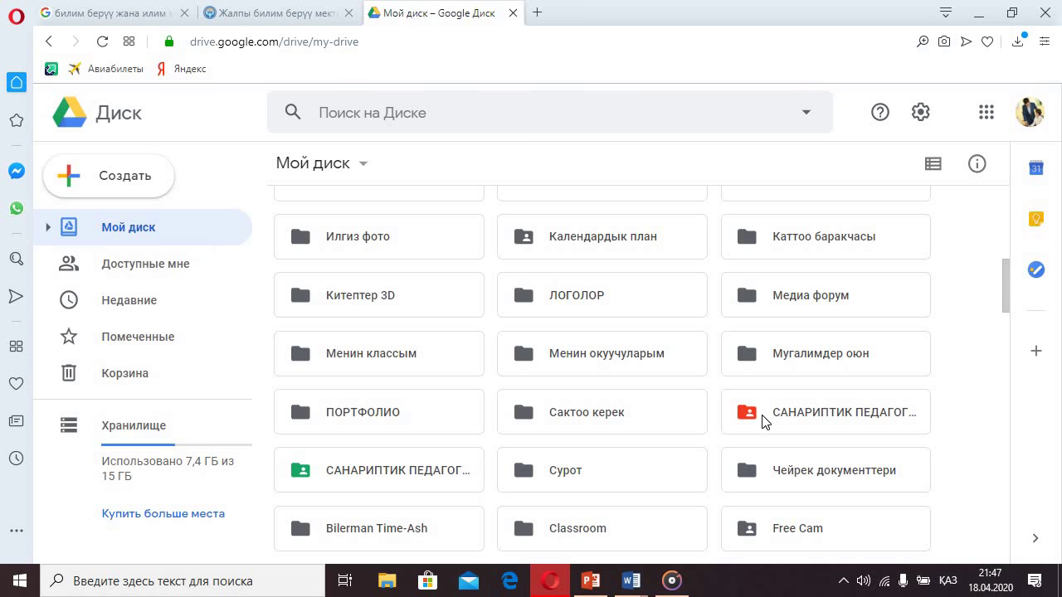
pyautogui.click(792, 420)
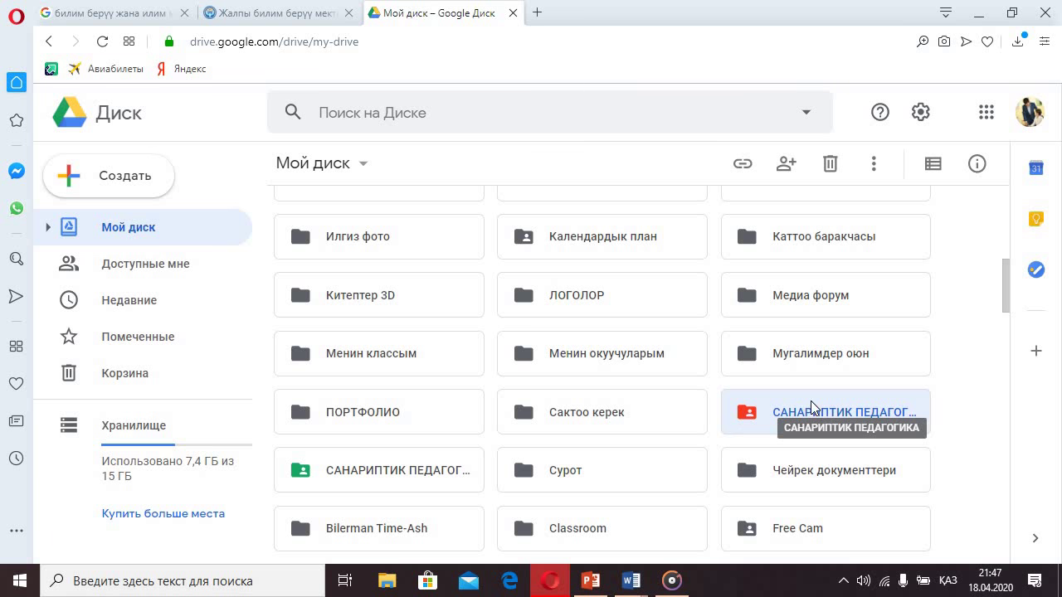
# - Create a folder titled 'САНАРИПТИК ПЕДАГОГИКА' through Создать > Папку
pyautogui.click(95, 190)
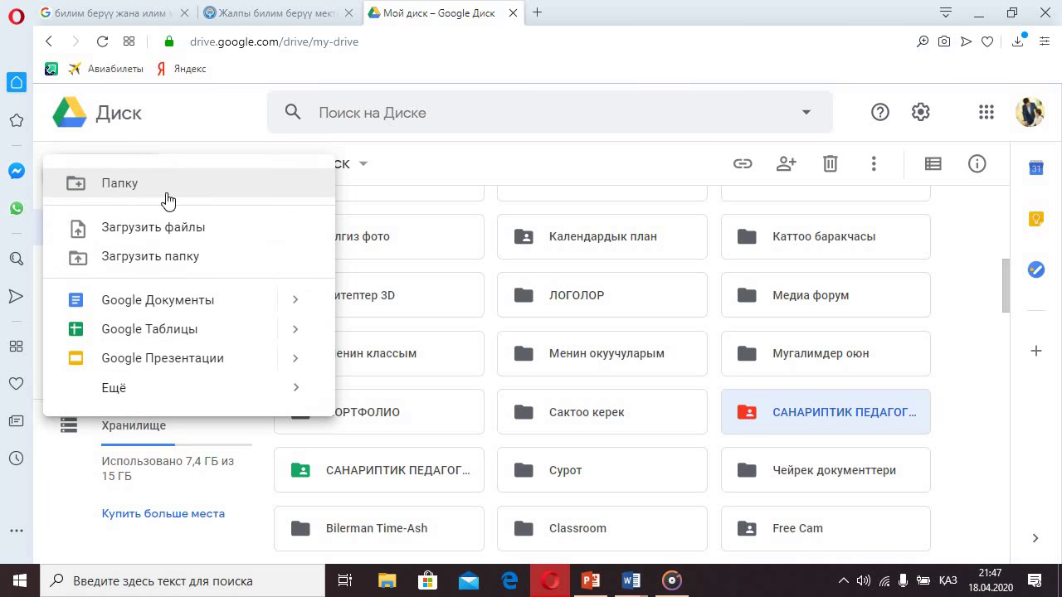
pyautogui.click(104, 191)
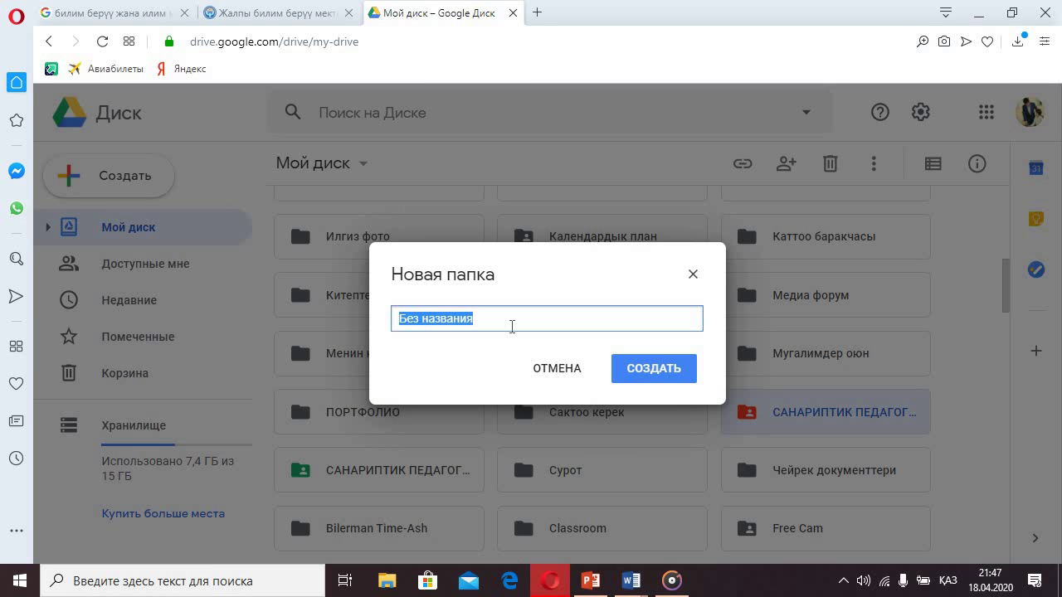
pyautogui.write('САНАР')
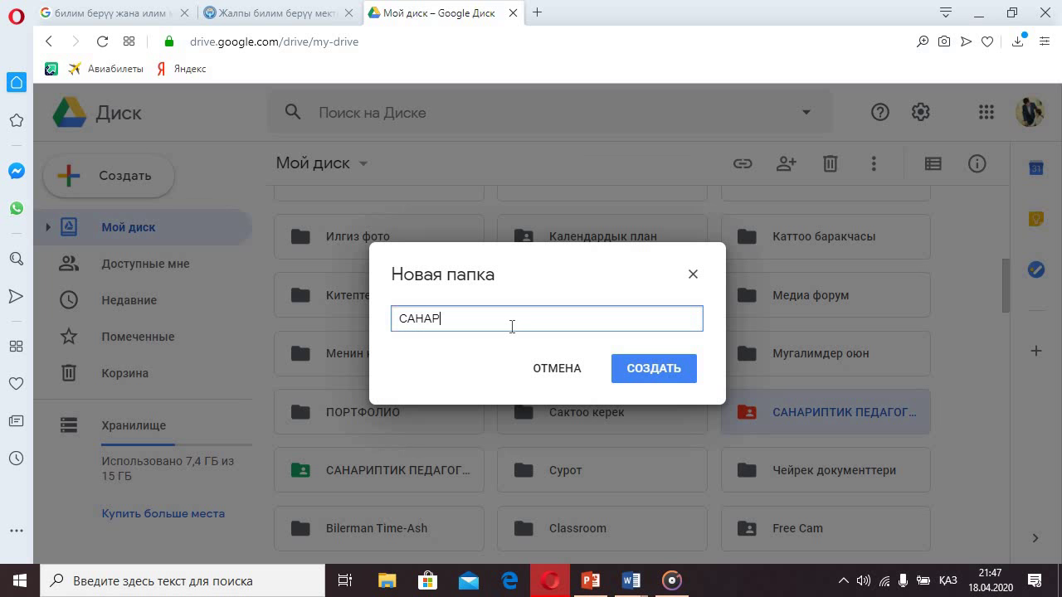
pyautogui.write('ИПТИК ПЕДАГОГИКА')
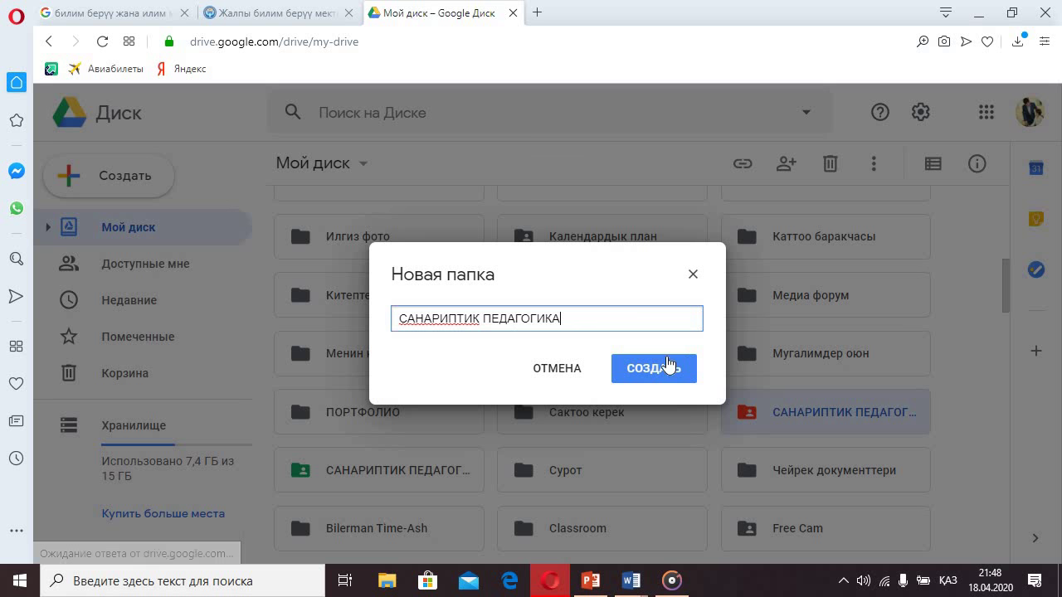
pyautogui.click(674, 368)
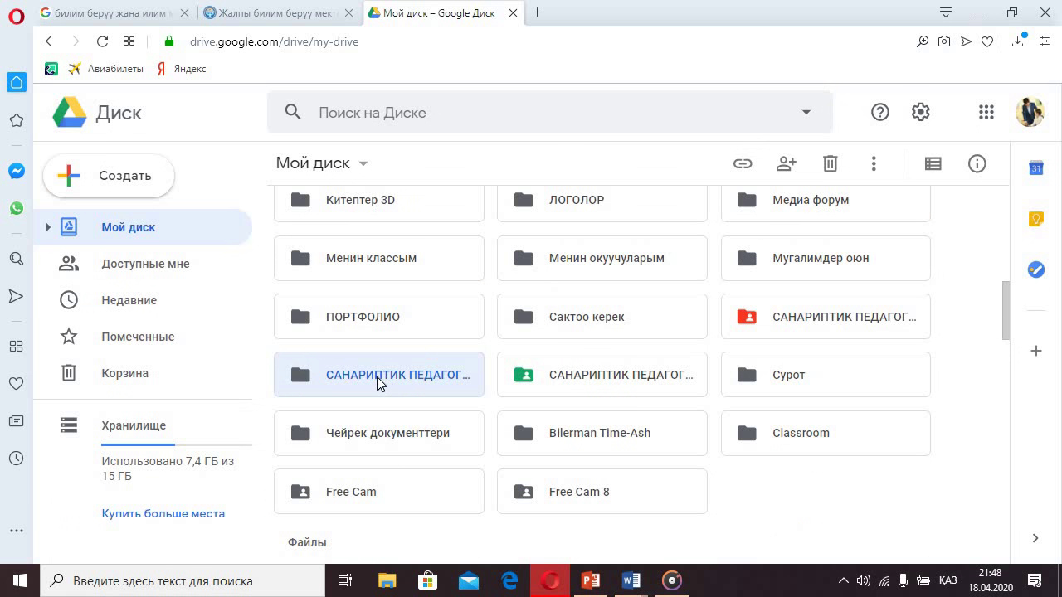
pyautogui.doubleClick(379, 381)
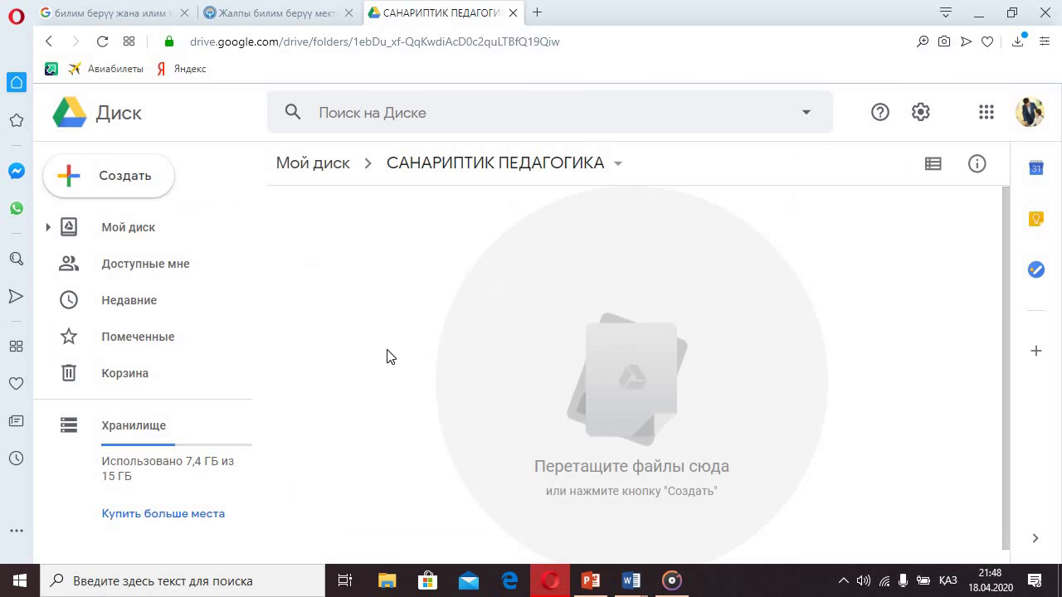
pyautogui.click(134, 191)
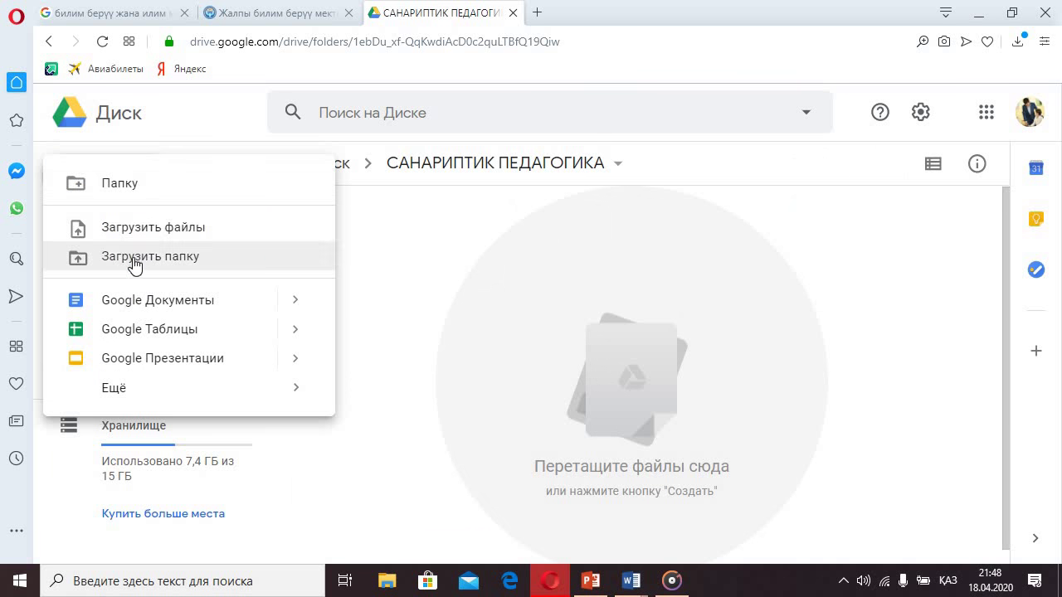
pyautogui.click(174, 237)
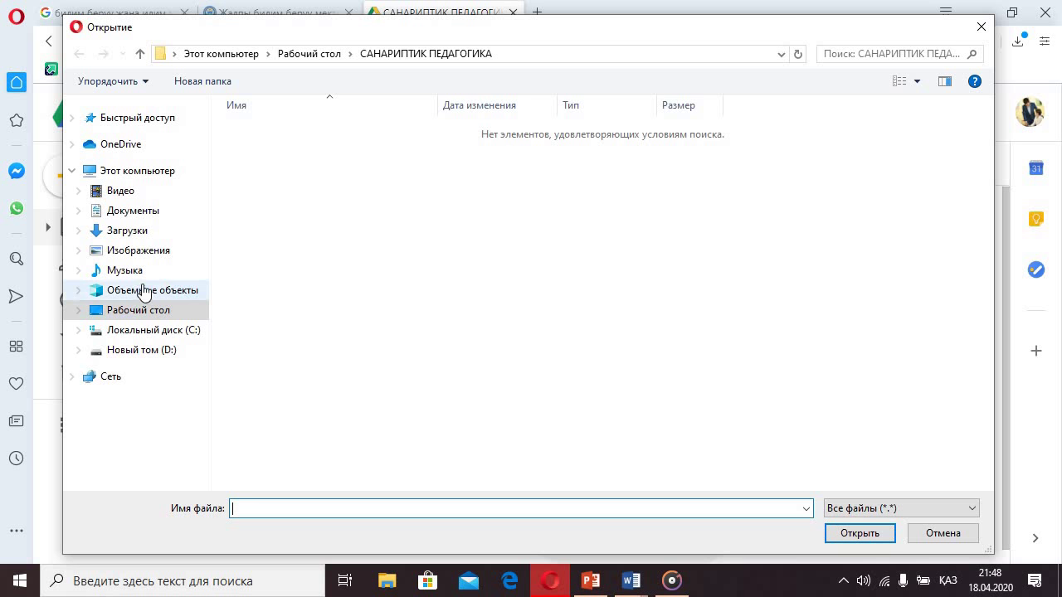
pyautogui.click(126, 231)
pyautogui.click(282, 195)
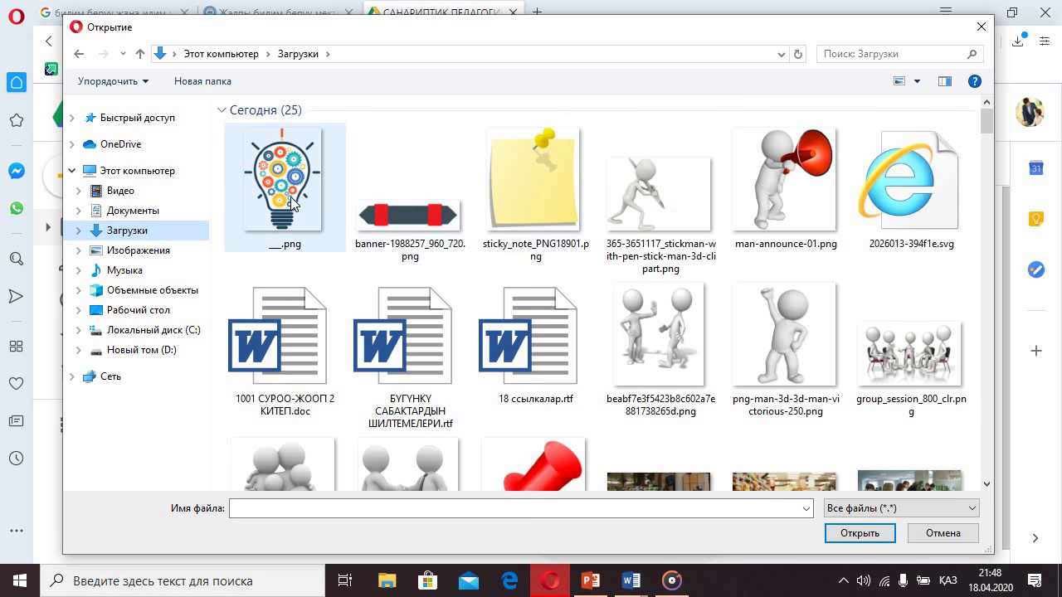
pyautogui.keyDown('ctrl'); pyautogui.click(415, 214); pyautogui.keyUp('ctrl')
pyautogui.keyDown('ctrl'); pyautogui.click(537, 214); pyautogui.keyUp('ctrl')
pyautogui.keyDown('ctrl'); pyautogui.click(702, 214); pyautogui.keyUp('ctrl')
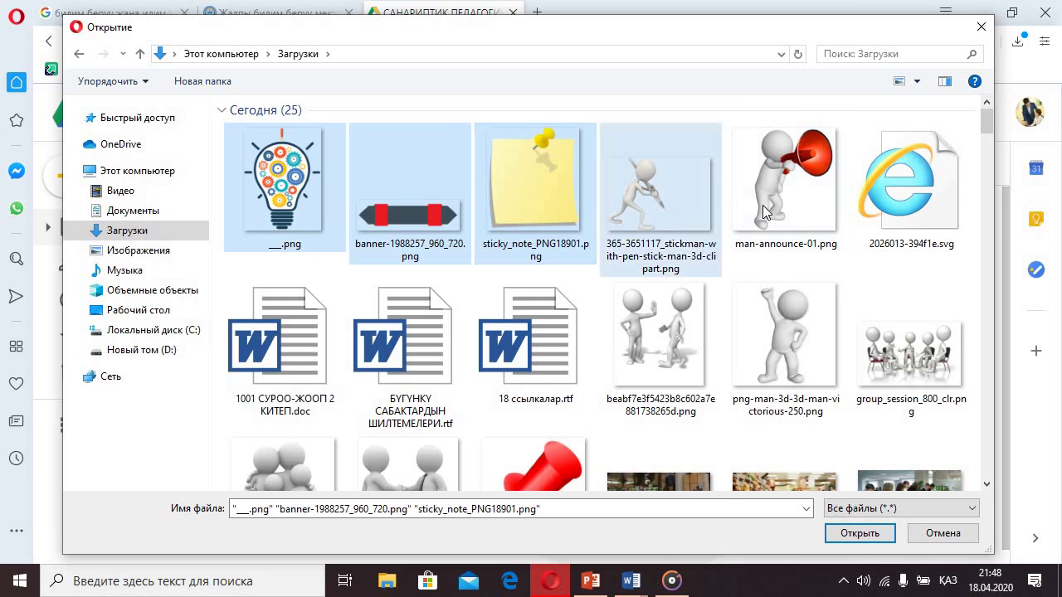
pyautogui.keyDown('ctrl'); pyautogui.click(780, 212); pyautogui.keyUp('ctrl')
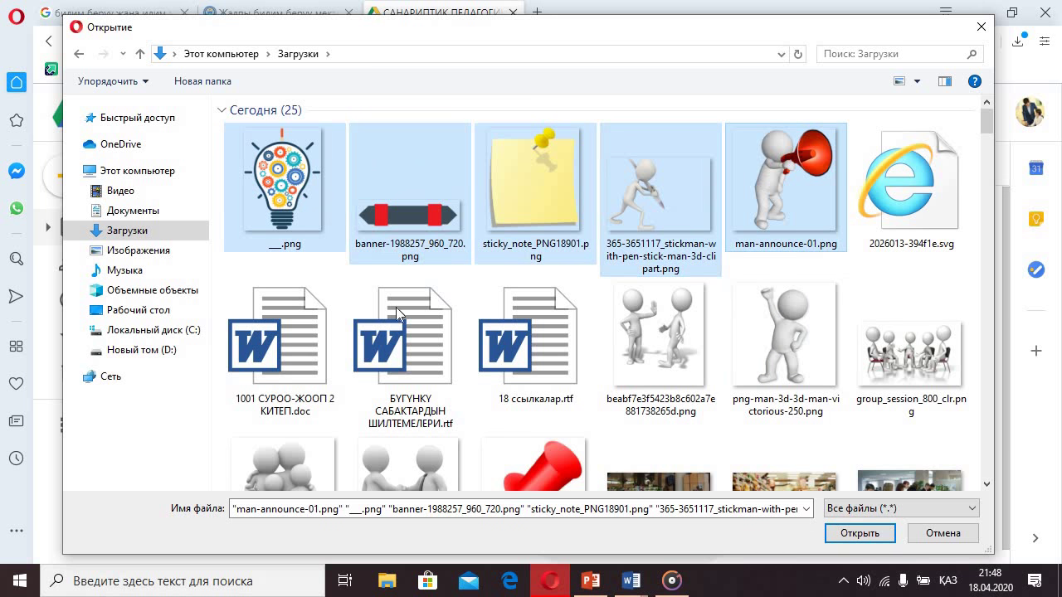
pyautogui.keyDown('ctrl'); pyautogui.click(305, 341); pyautogui.keyUp('ctrl')
pyautogui.keyDown('ctrl'); pyautogui.click(414, 352); pyautogui.keyUp('ctrl')
pyautogui.keyDown('ctrl'); pyautogui.click(531, 340); pyautogui.keyUp('ctrl')
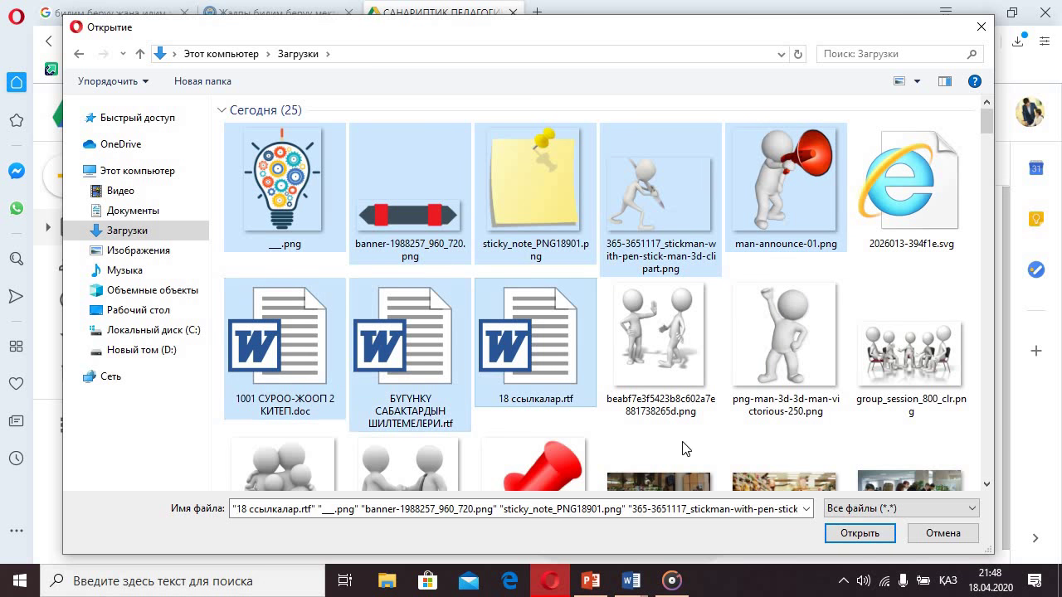
pyautogui.click(942, 534)
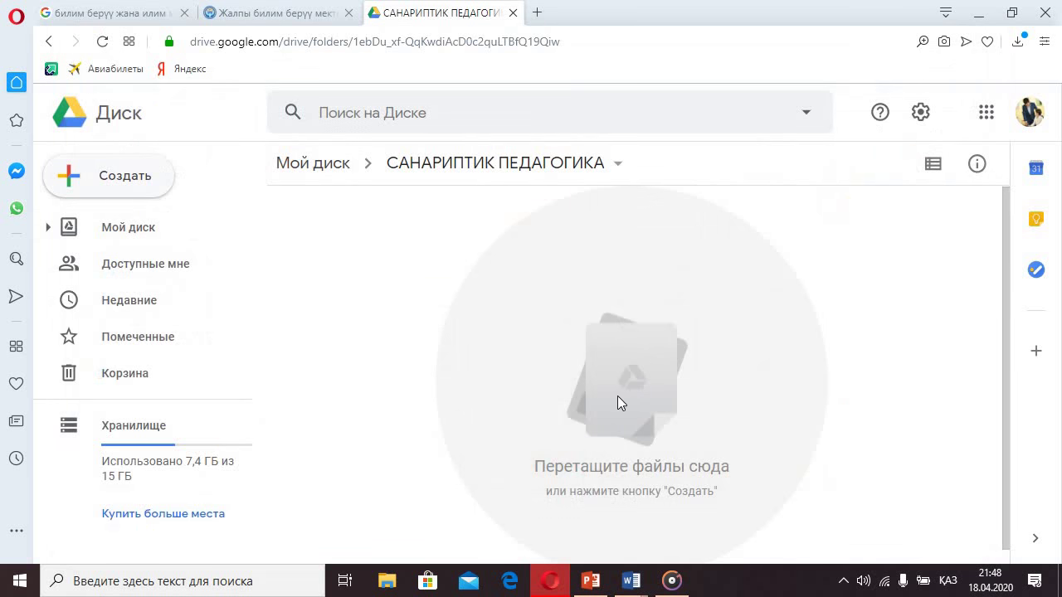
pyautogui.click(49, 42)
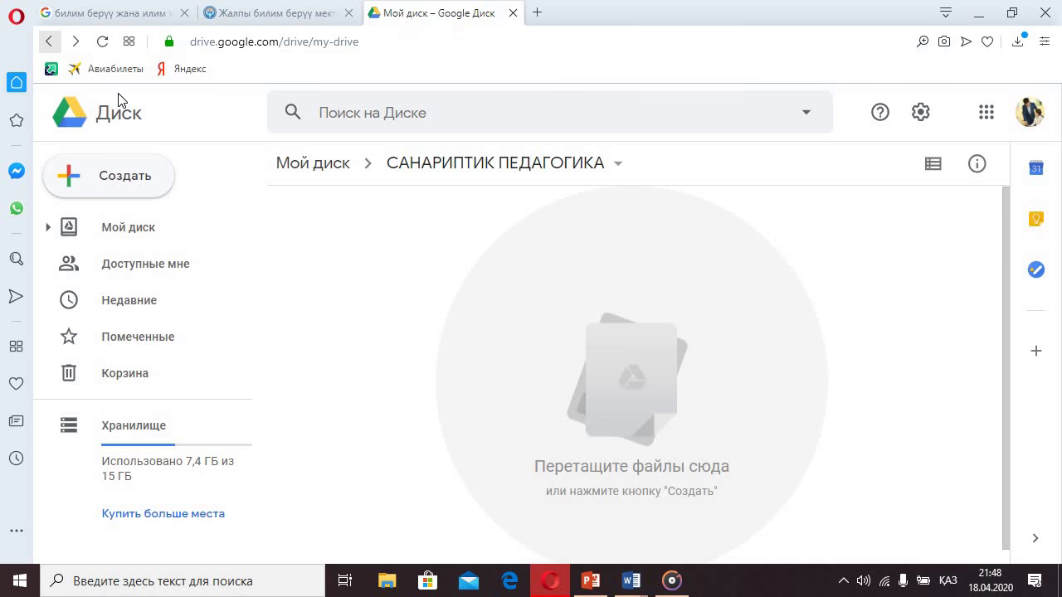
# - Use Изменить цвет to make the new folder green, then change it to orange
pyautogui.scroll(-7, 597, 408)
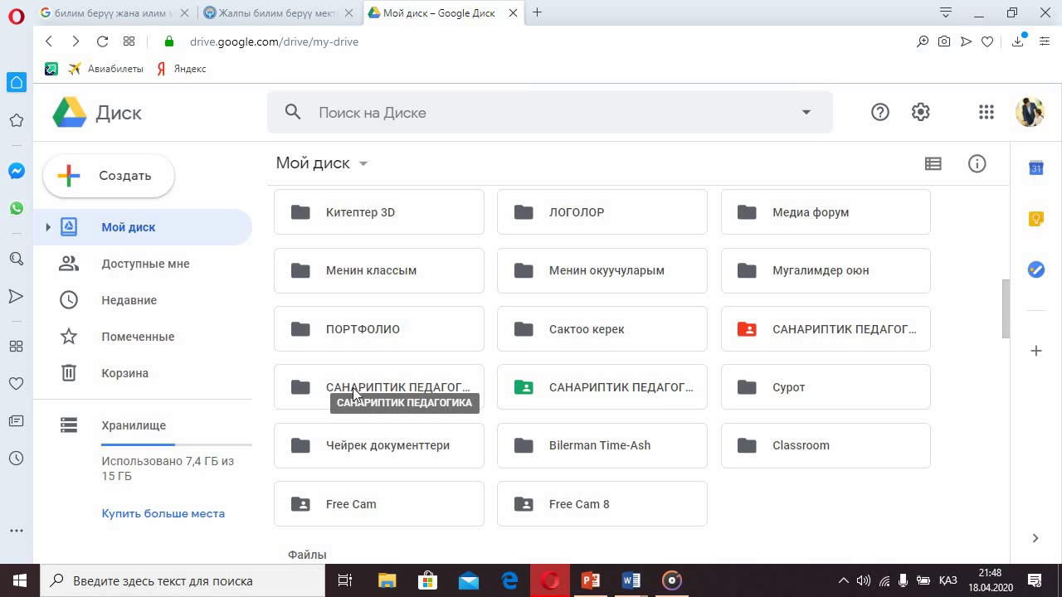
pyautogui.rightClick(355, 390)
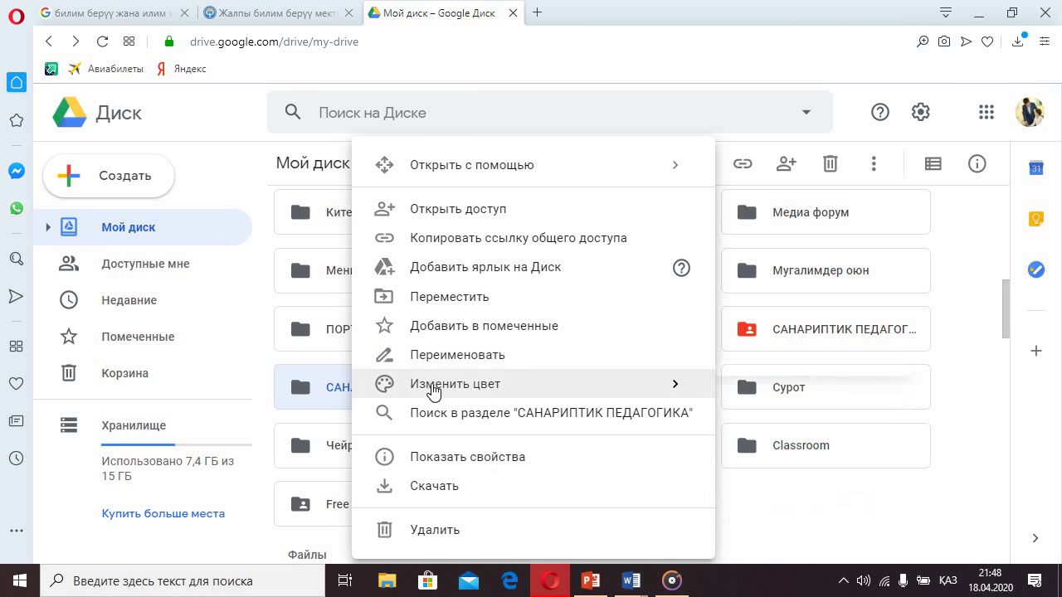
pyautogui.moveTo(689, 393)
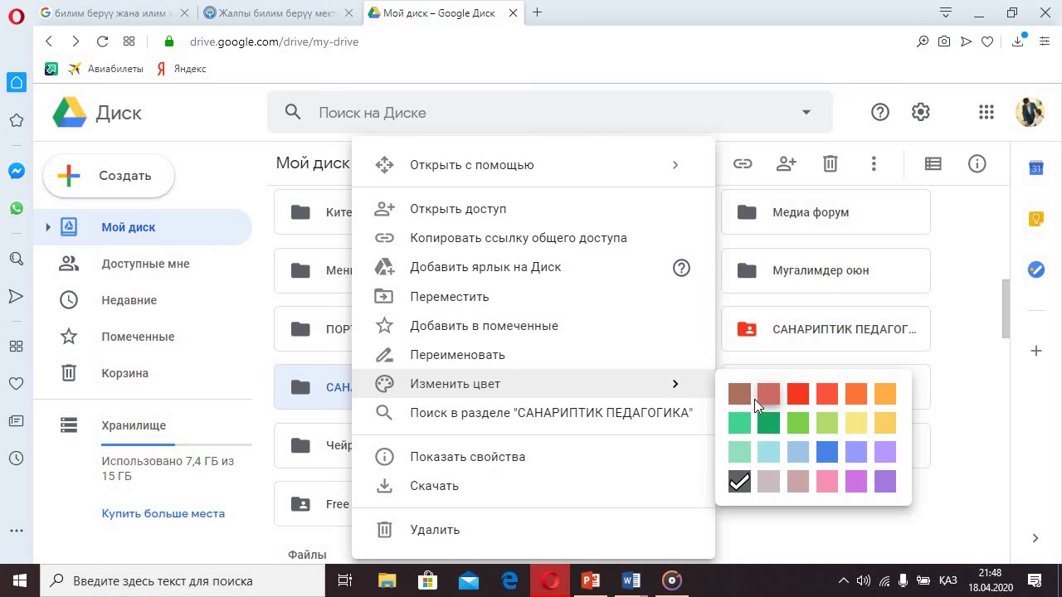
pyautogui.click(739, 423)
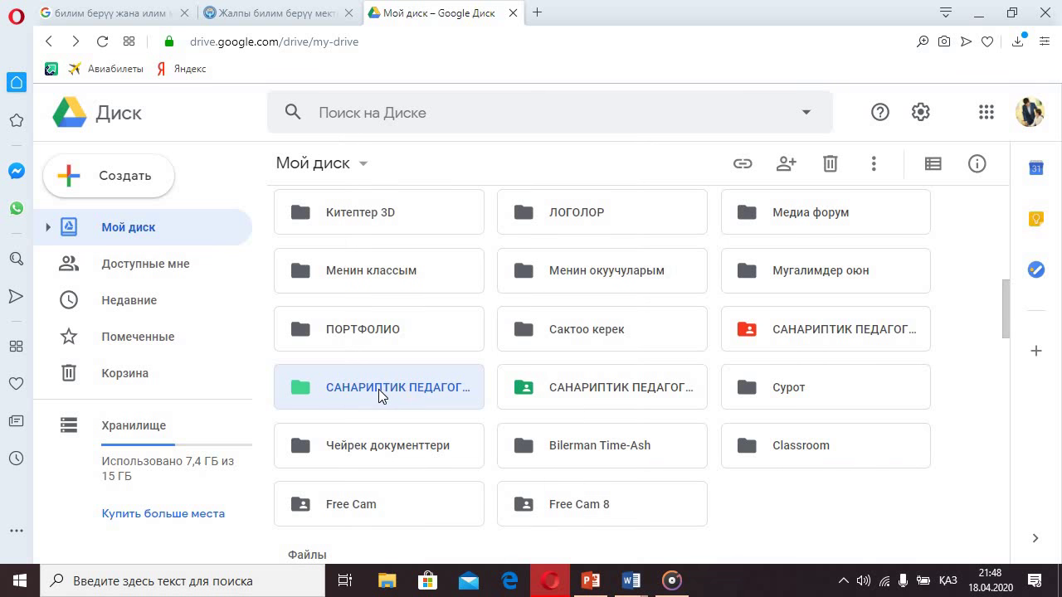
pyautogui.rightClick(423, 398)
pyautogui.moveTo(491, 383)
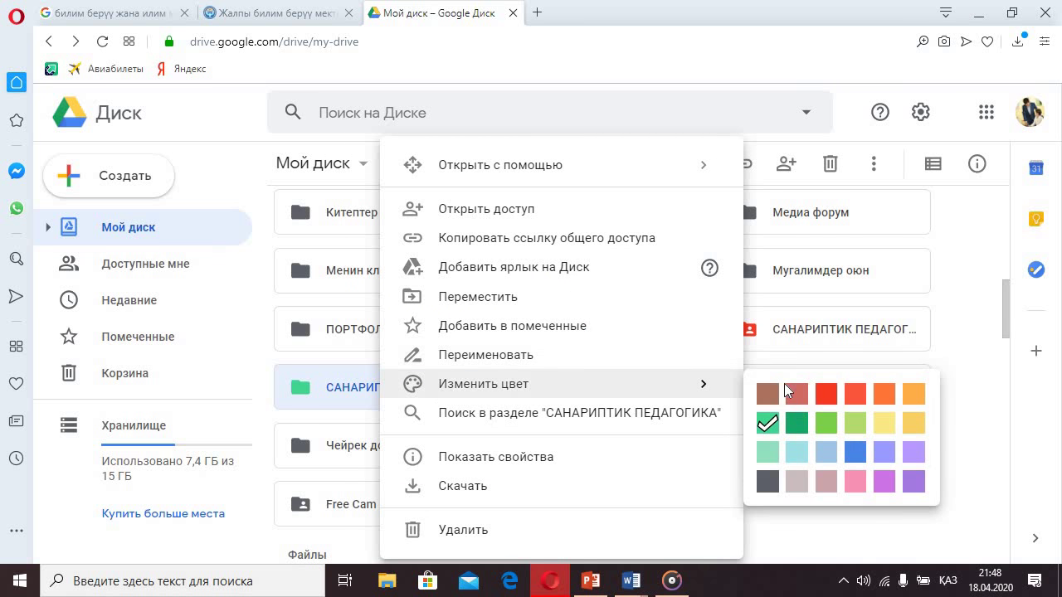
pyautogui.click(913, 393)
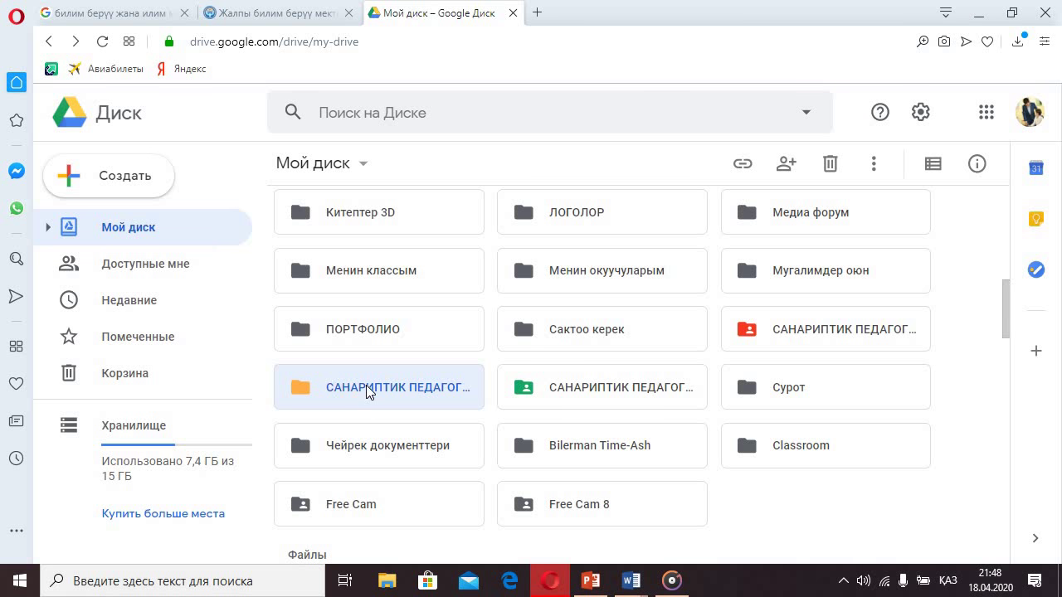
# - Copy the orange САНАРИПТИК ПЕДАГОГИКА folder's sharing link, turning on view-only link access
pyautogui.rightClick(368, 389)
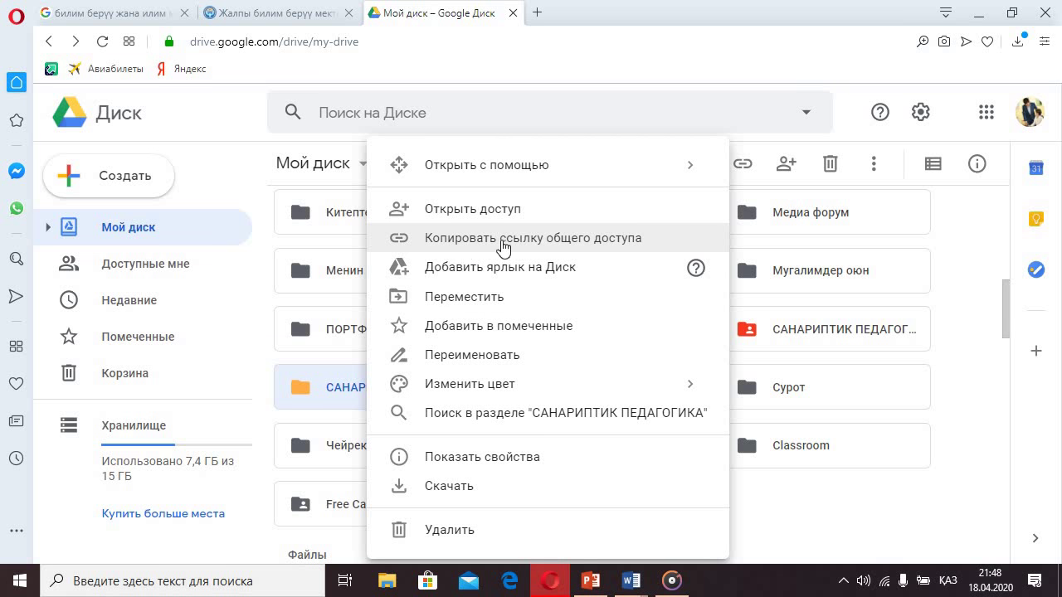
pyautogui.click(591, 247)
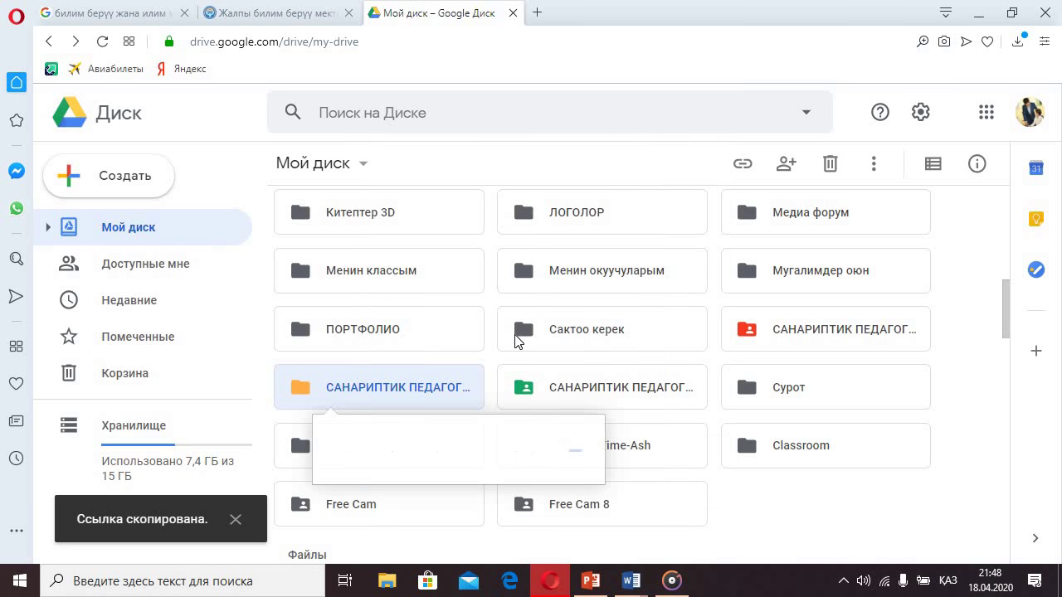
pyautogui.click(561, 444)
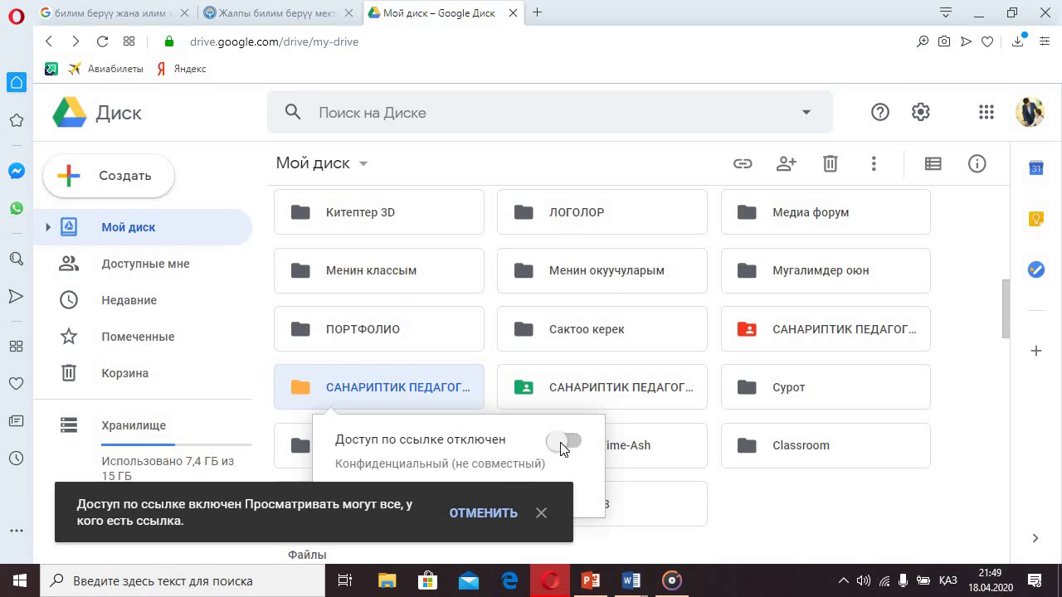
pyautogui.moveTo(564, 449); pyautogui.dragTo(428, 401)
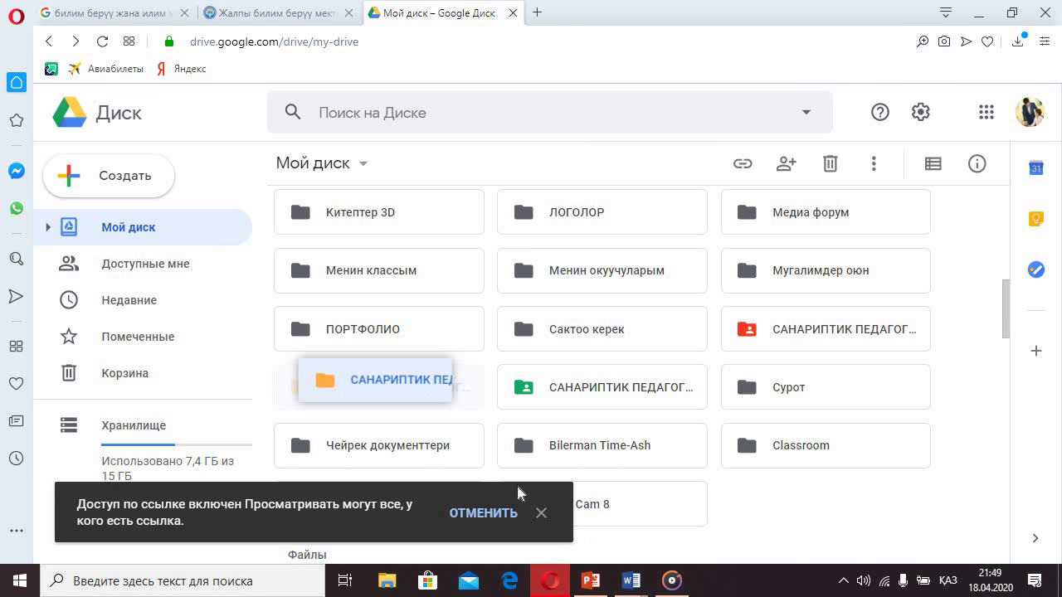
pyautogui.click(541, 513)
pyautogui.rightClick(387, 388)
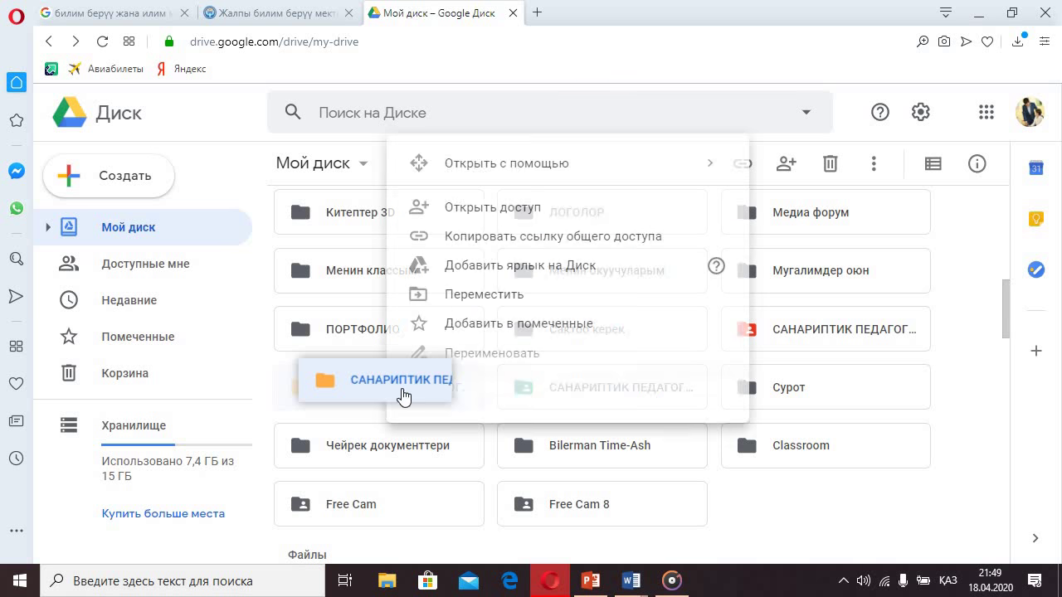
pyautogui.click(489, 239)
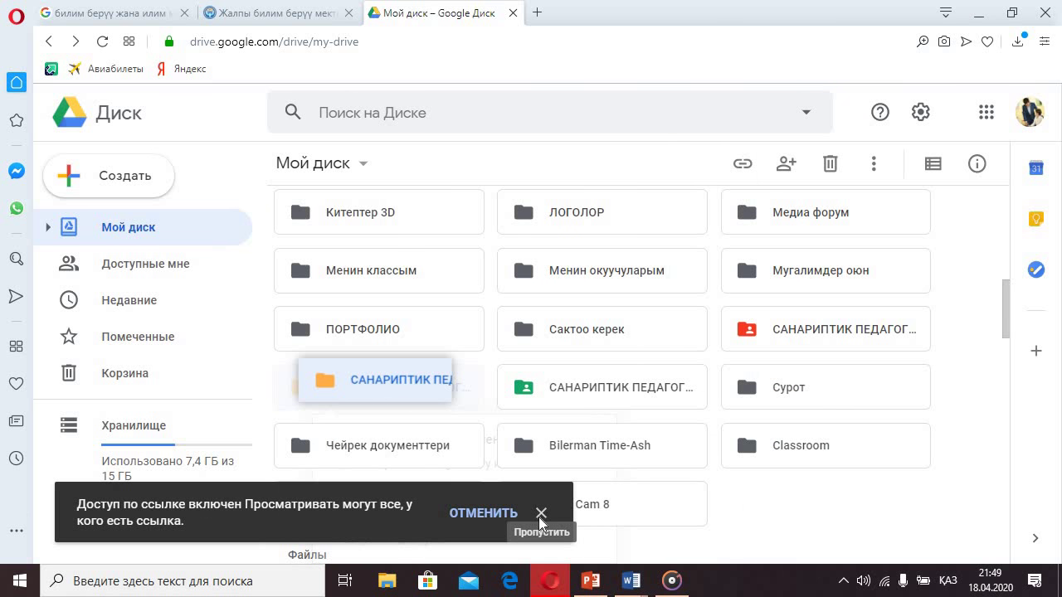
pyautogui.click(541, 514)
# - Reload Google Drive and copy the orange folder's sharing link once more
pyautogui.click(102, 42)
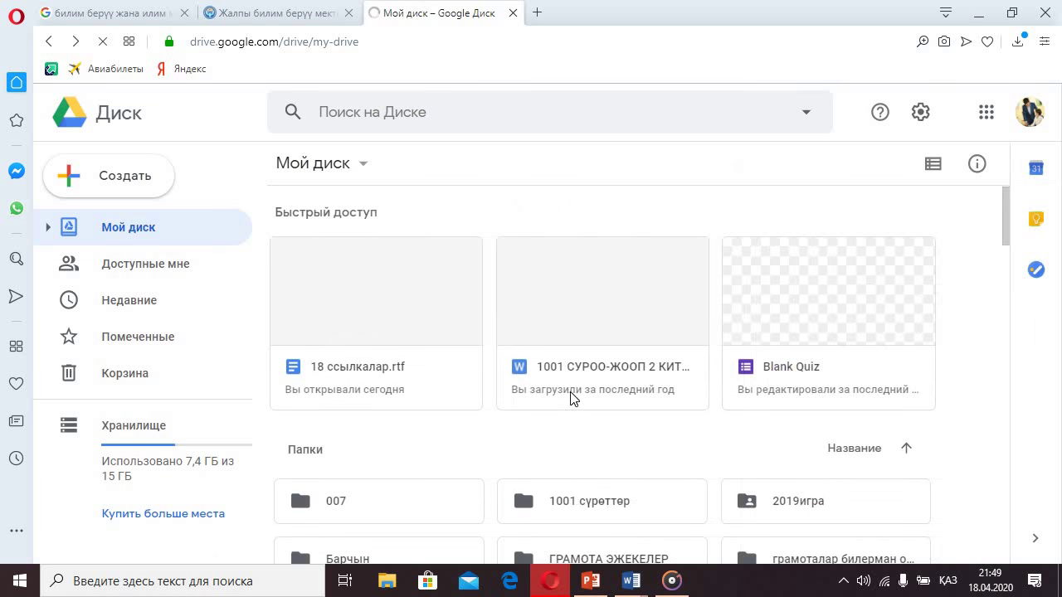
pyautogui.scroll(-3, 572, 398)
pyautogui.scroll(-2, 704, 431)
pyautogui.scroll(-1, 699, 415)
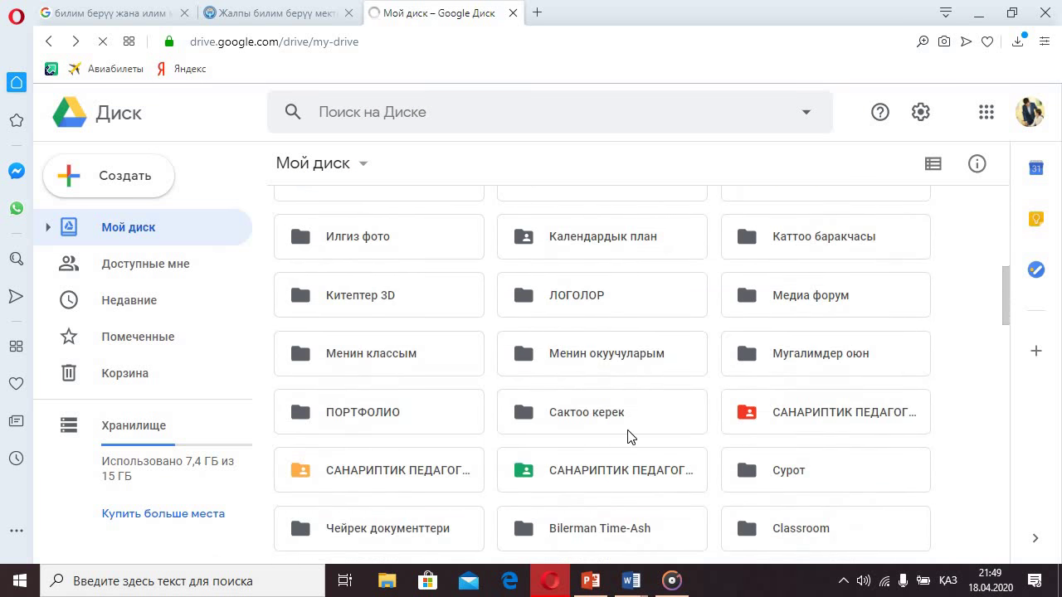
pyautogui.rightClick(483, 477)
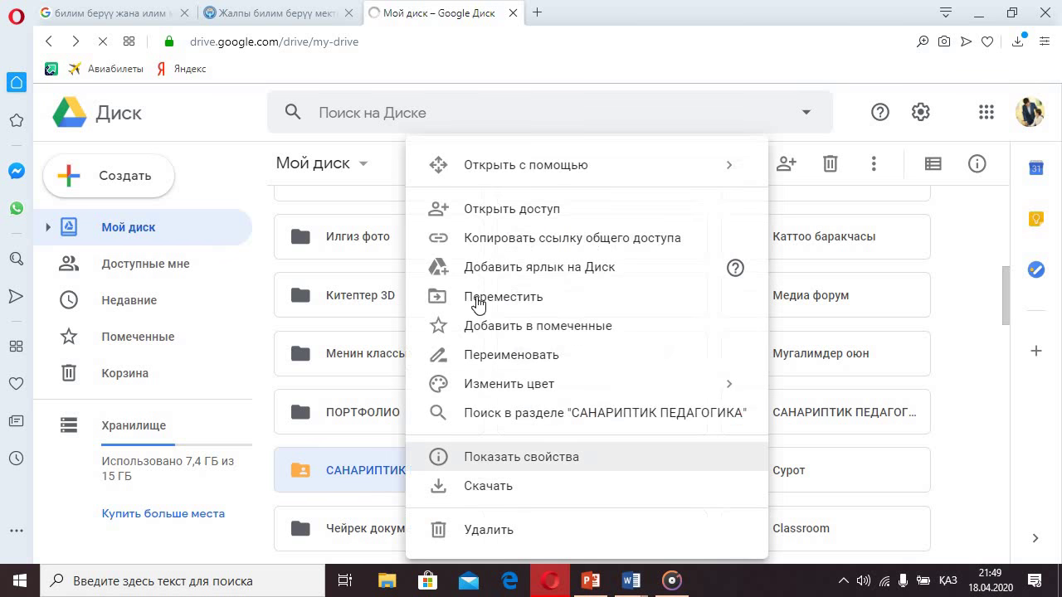
pyautogui.click(511, 242)
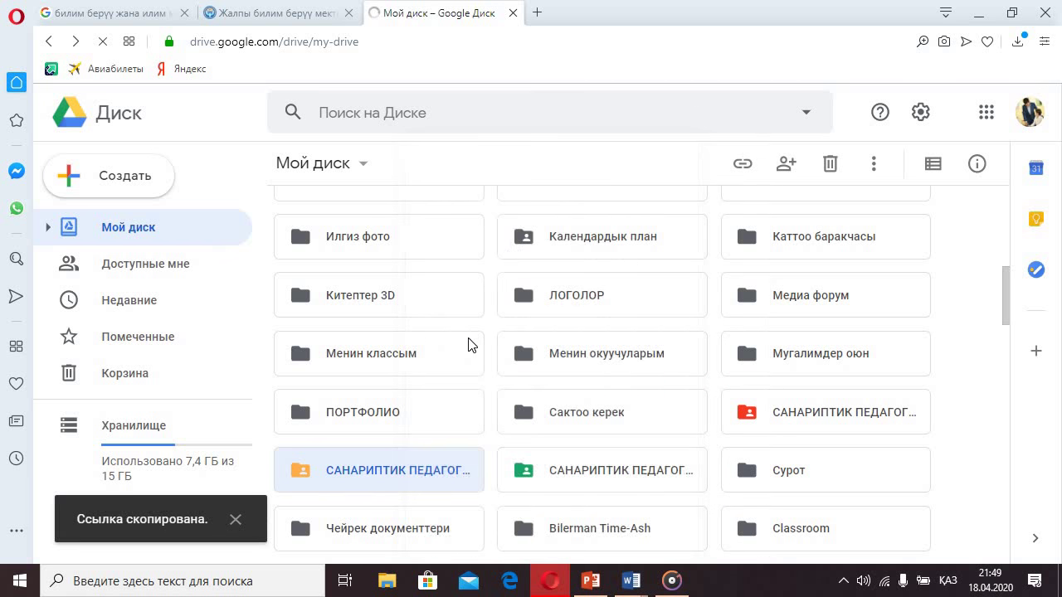
# - In the orange folder's sharing settings, set link access to Редактировать and copy the link
pyautogui.rightClick(360, 477)
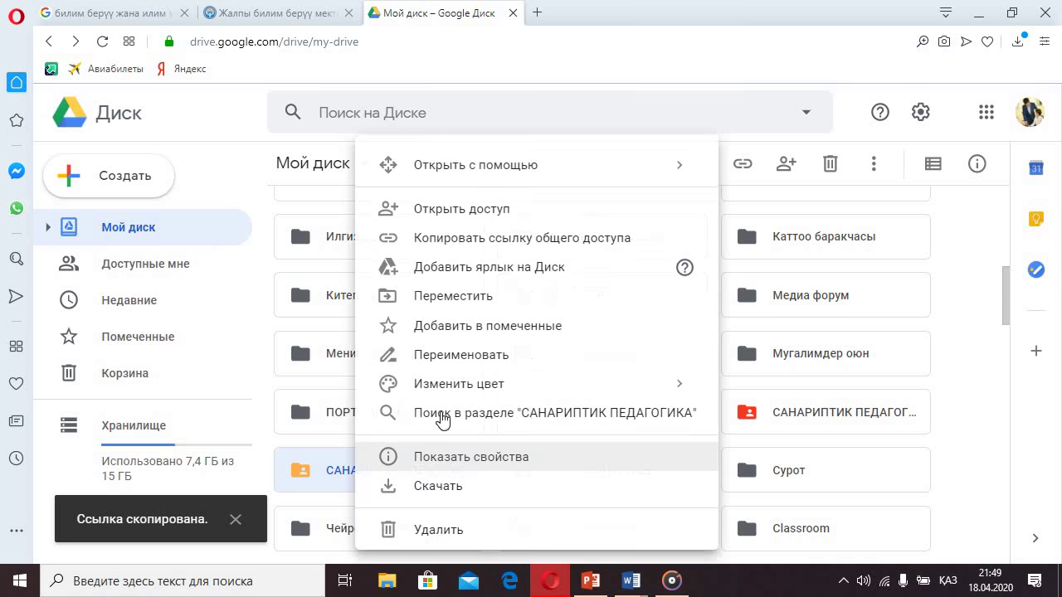
pyautogui.click(391, 214)
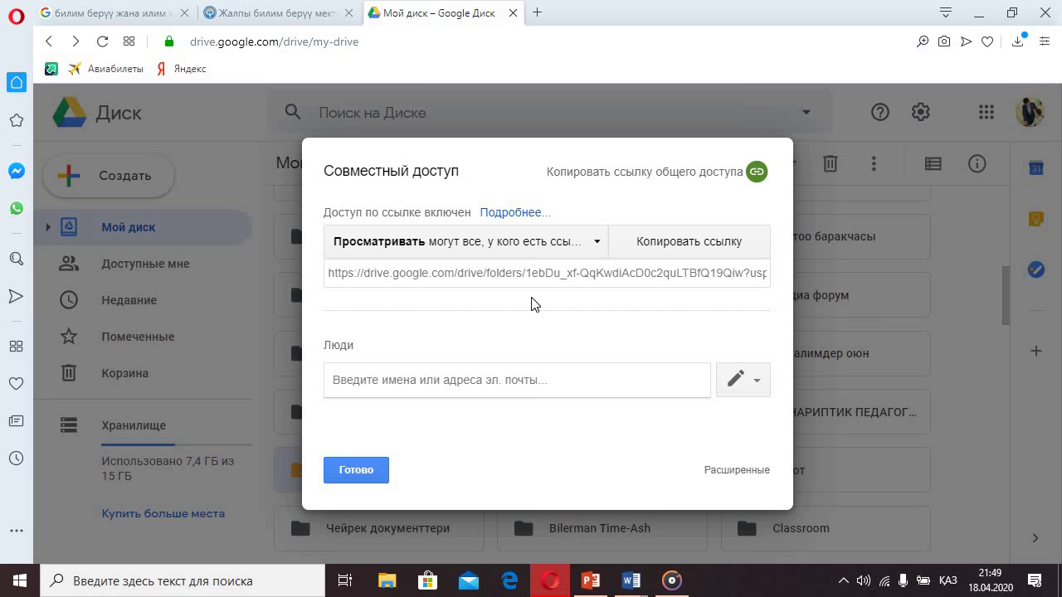
pyautogui.click(573, 244)
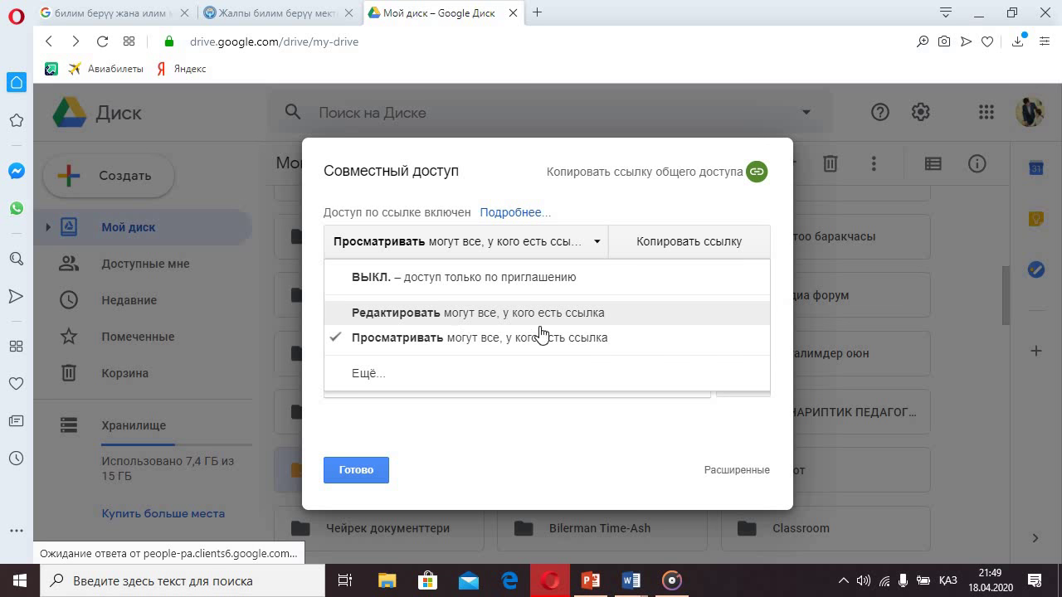
pyautogui.click(409, 312)
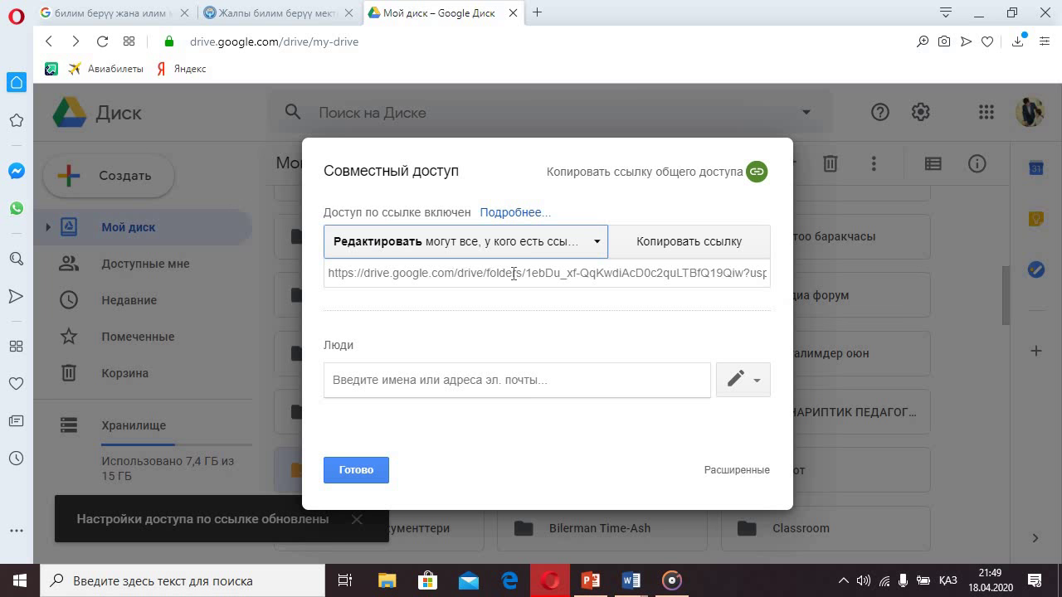
pyautogui.click(567, 282)
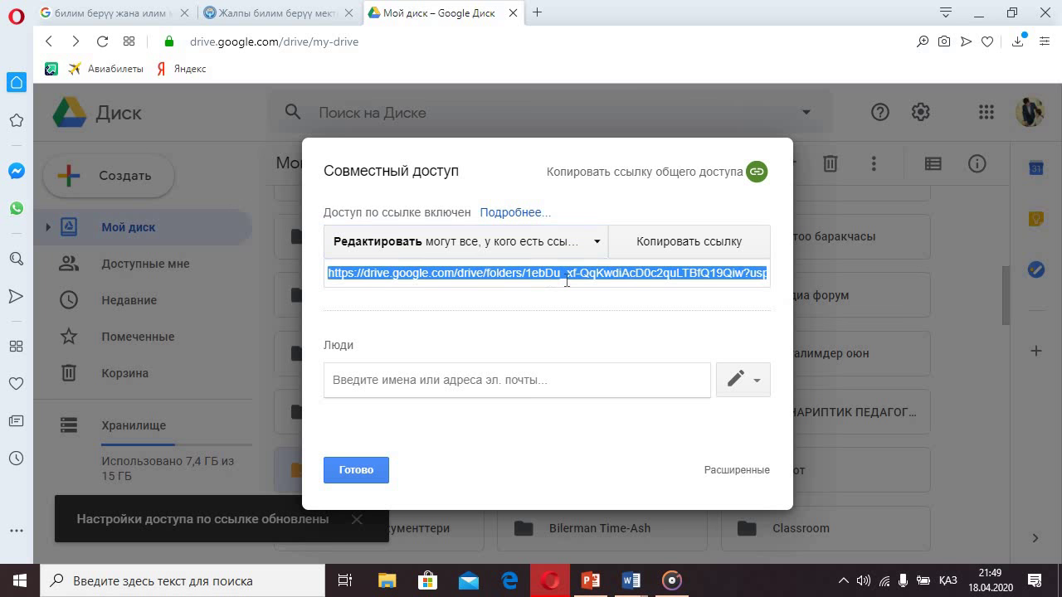
pyautogui.click(675, 250)
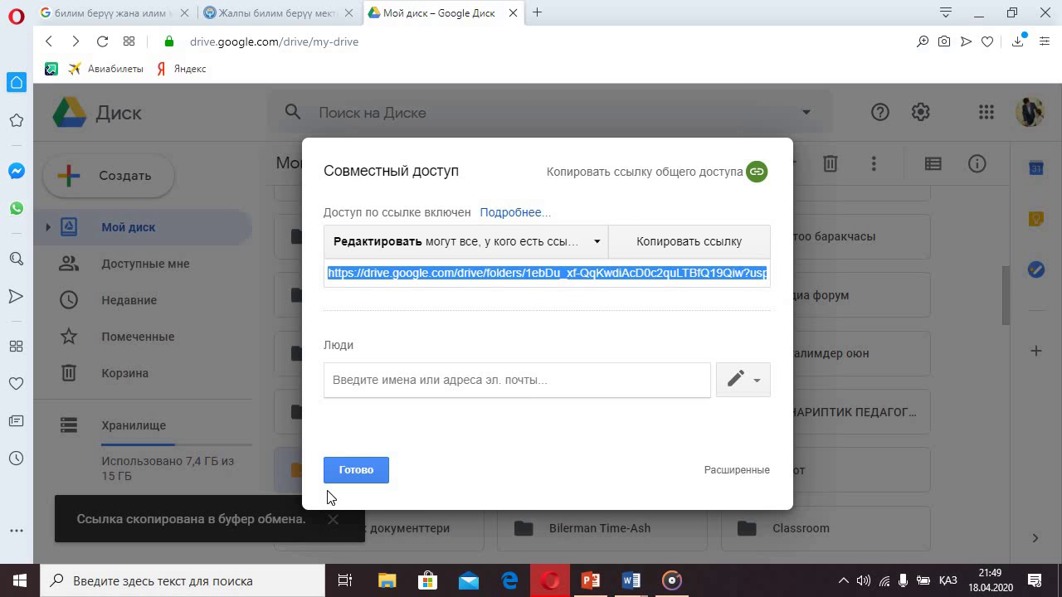
pyautogui.click(342, 474)
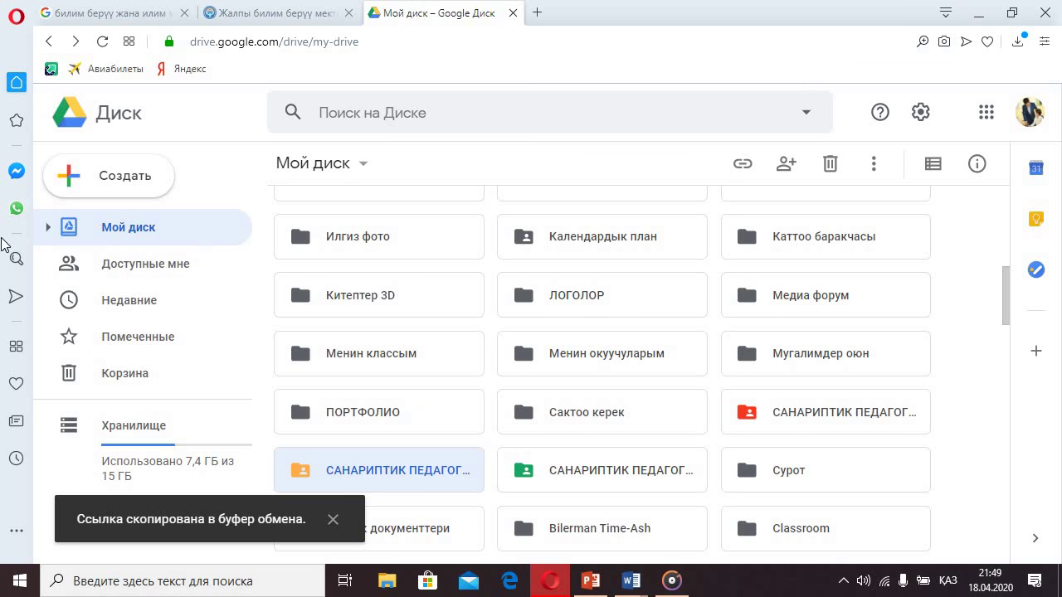
pyautogui.click(16, 208)
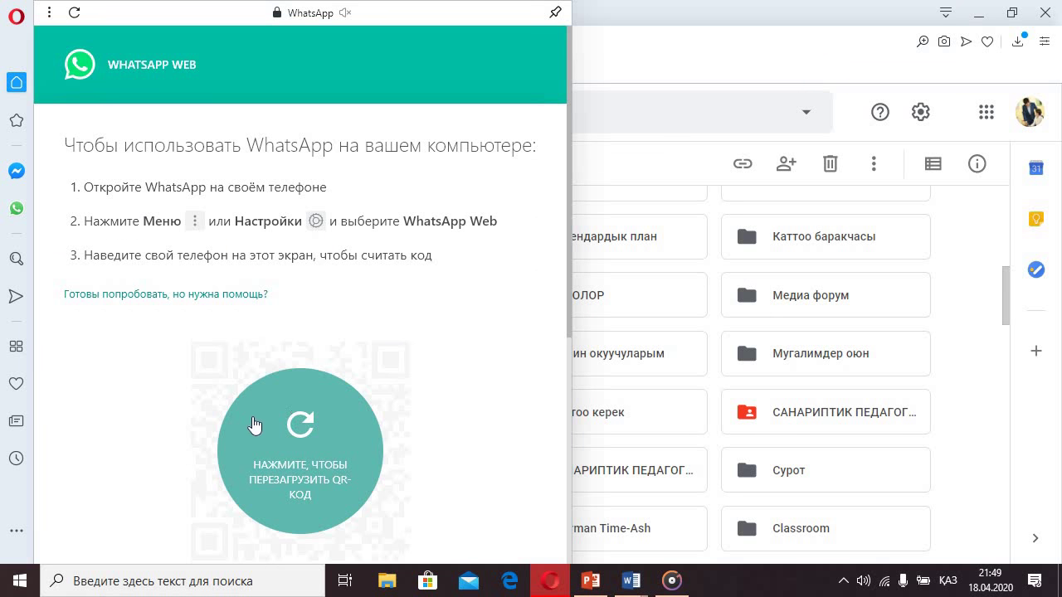
pyautogui.click(628, 78)
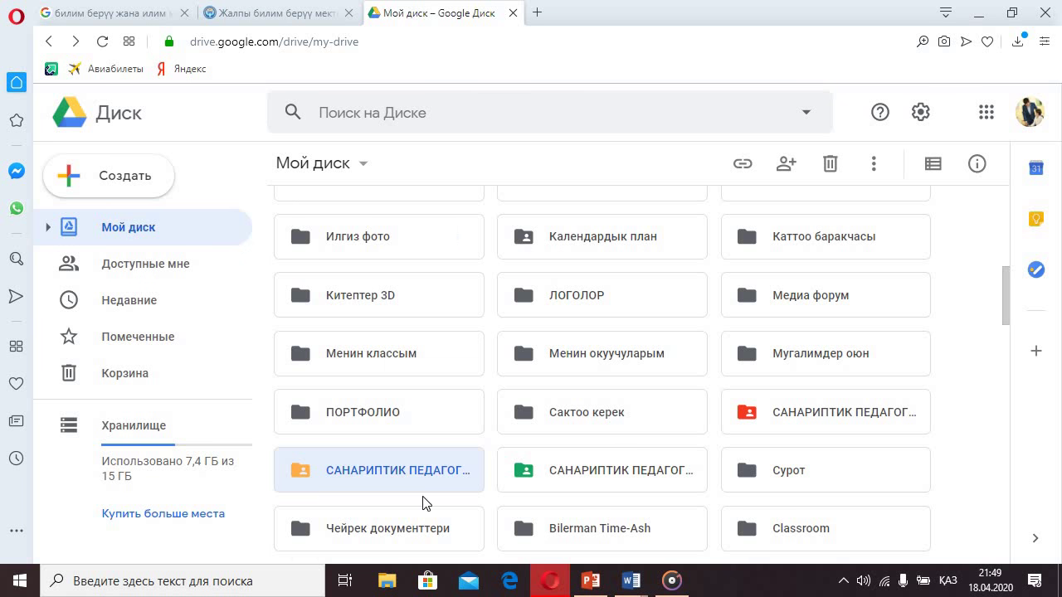
pyautogui.click(538, 13)
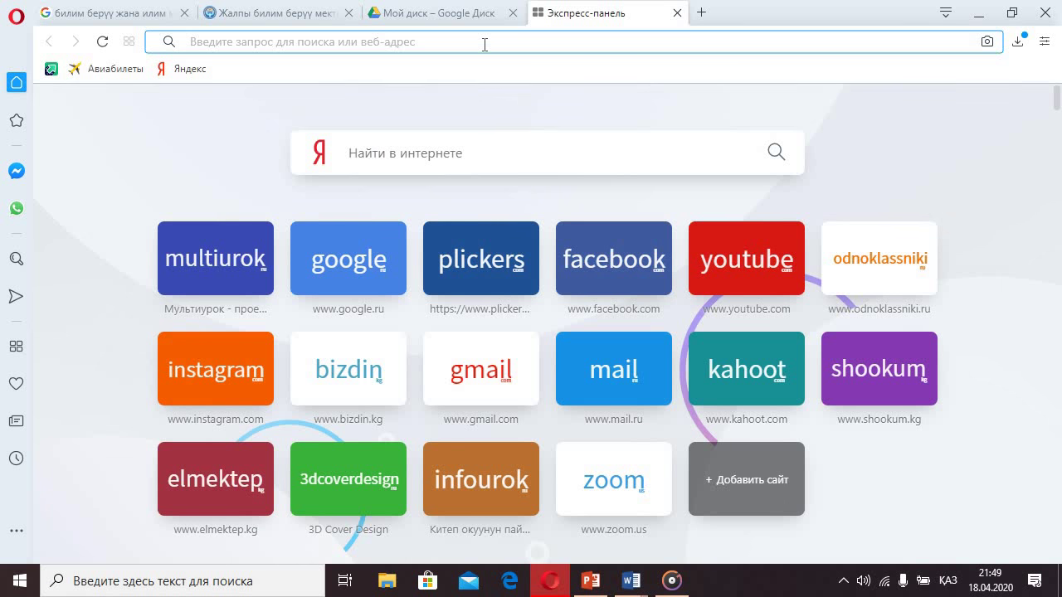
# - Paste the copied folder link into the address bar and open it
pyautogui.click(484, 44)
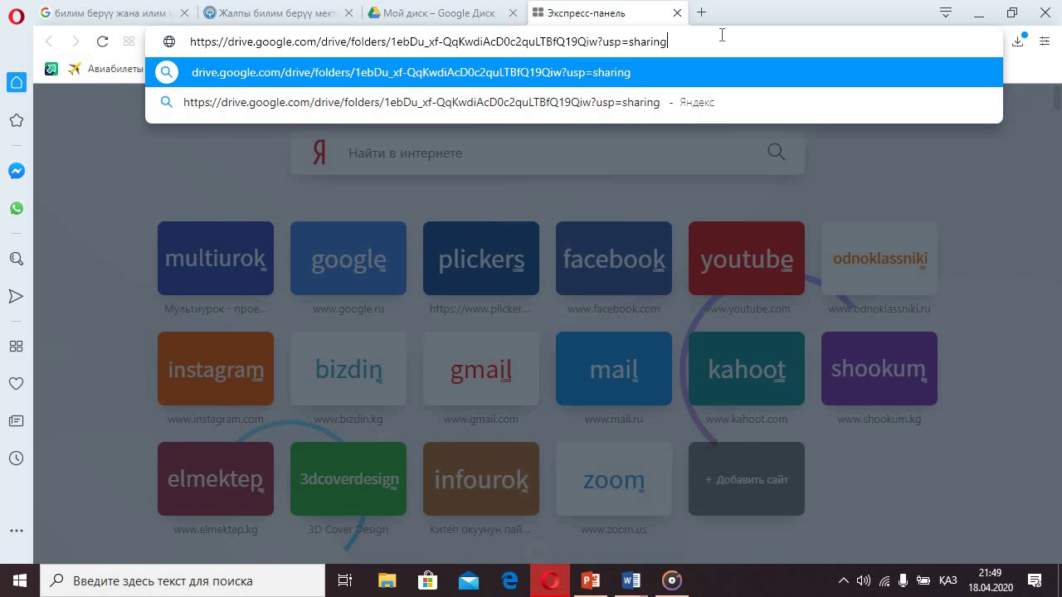
pyautogui.press('Return')
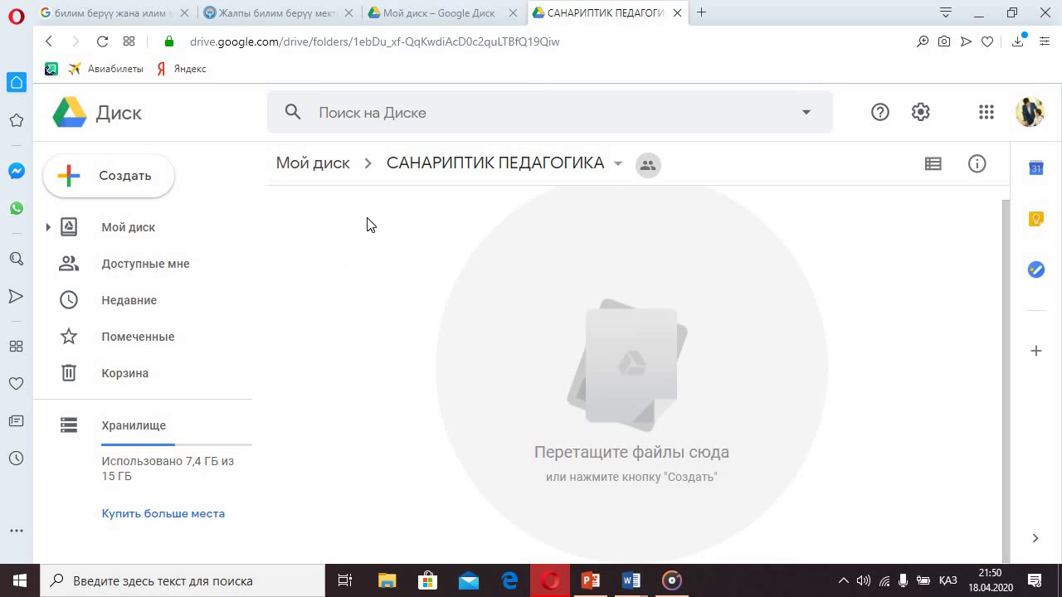
# - Go back, return to the Мой диск tab, and minimise Opera to the desktop
pyautogui.click(49, 42)
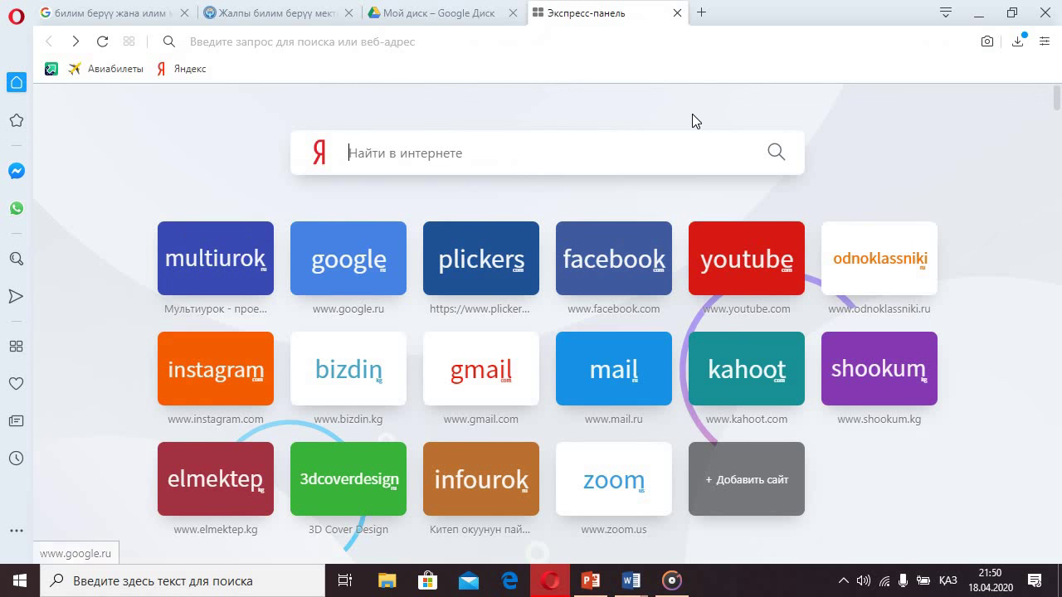
pyautogui.click(469, 8)
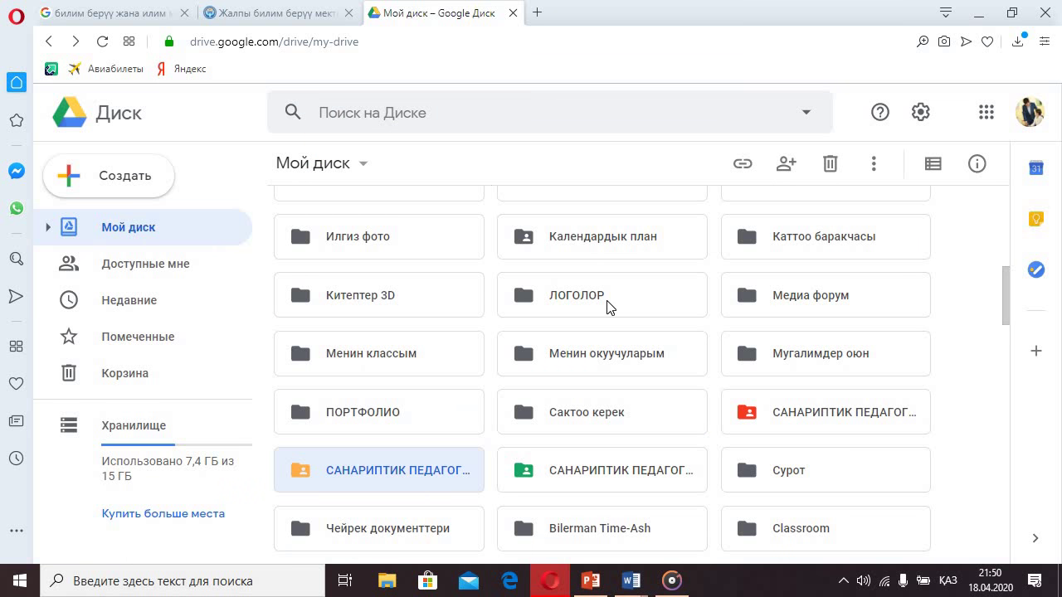
pyautogui.click(979, 13)
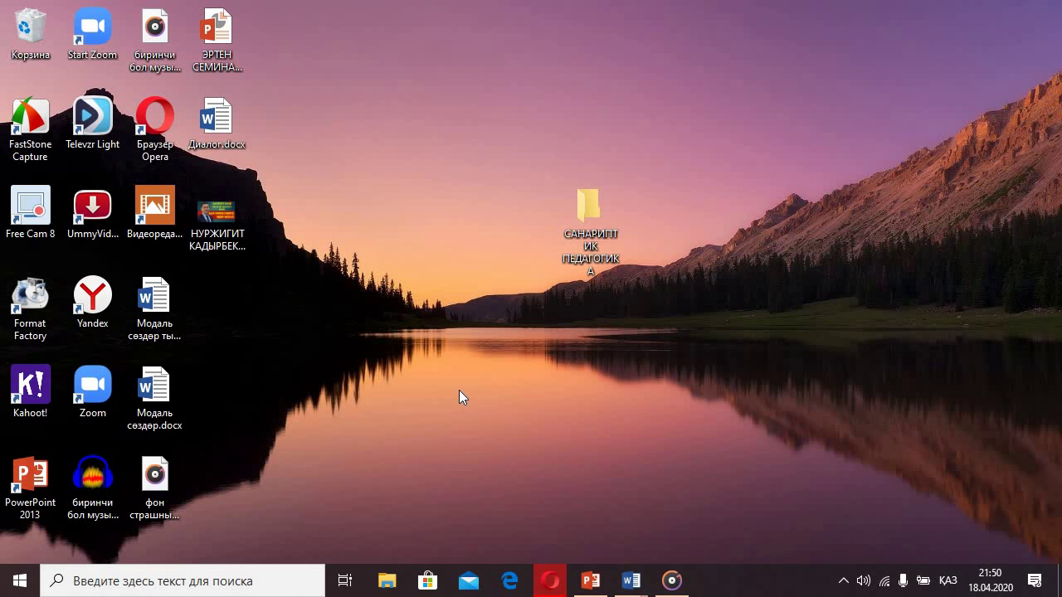